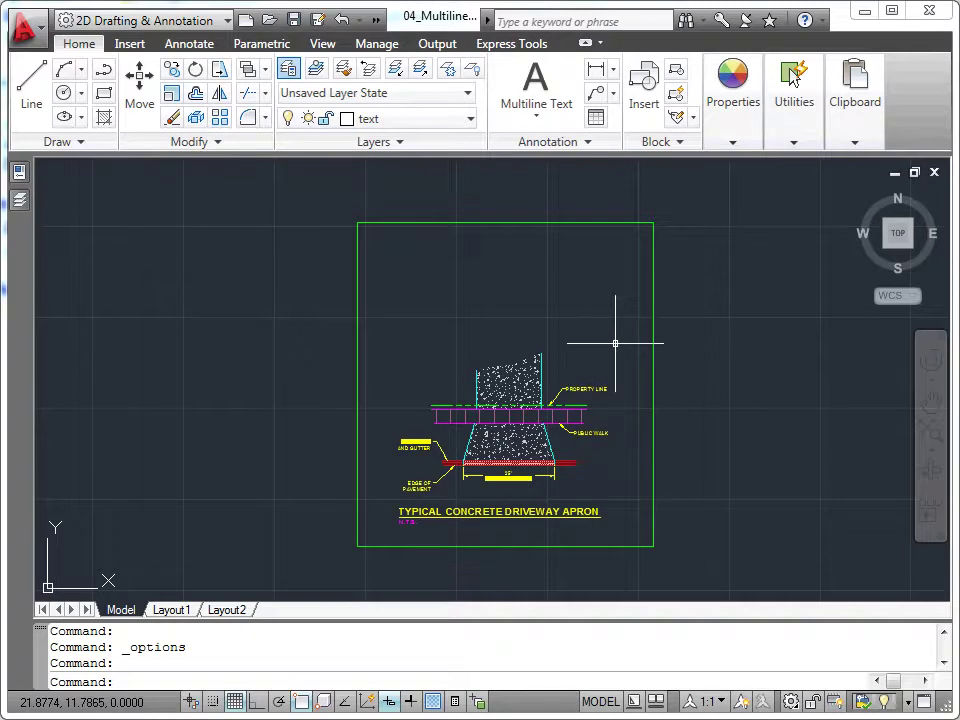
# Review the current annotation styles, then start Multiline Text using General Notes at 0.2000 height
pyautogui.click(587, 143)
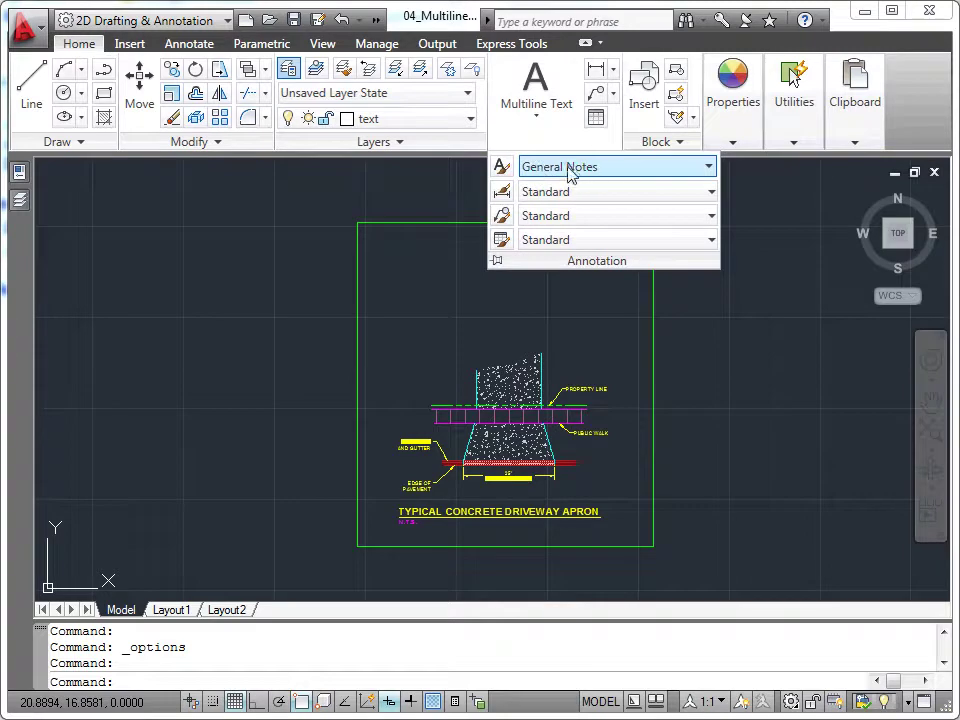
pyautogui.click(470, 174)
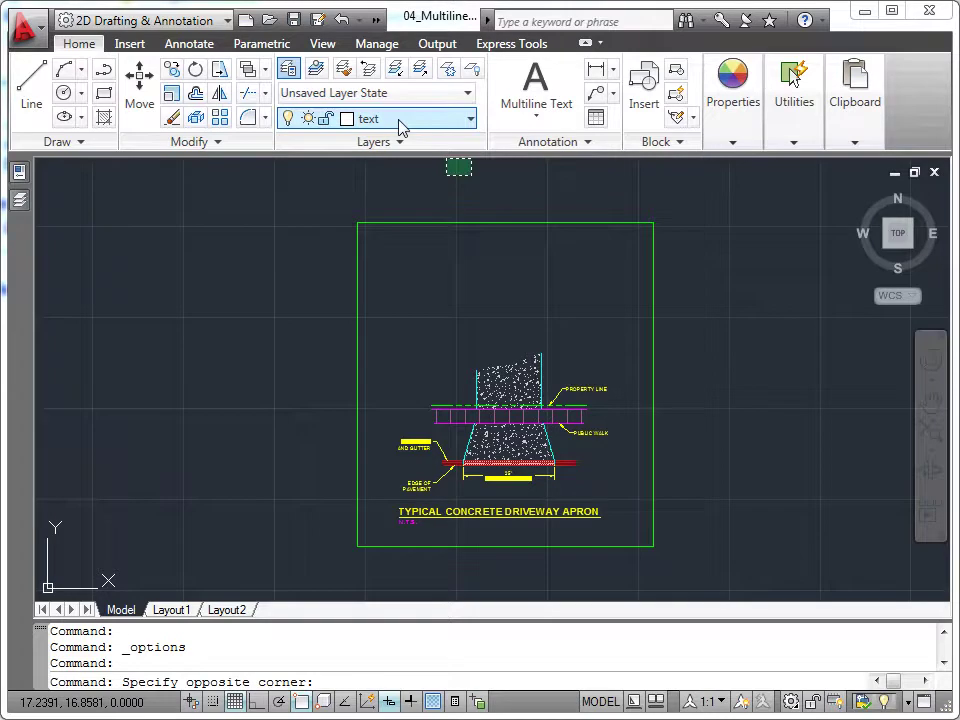
pyautogui.press('Escape')
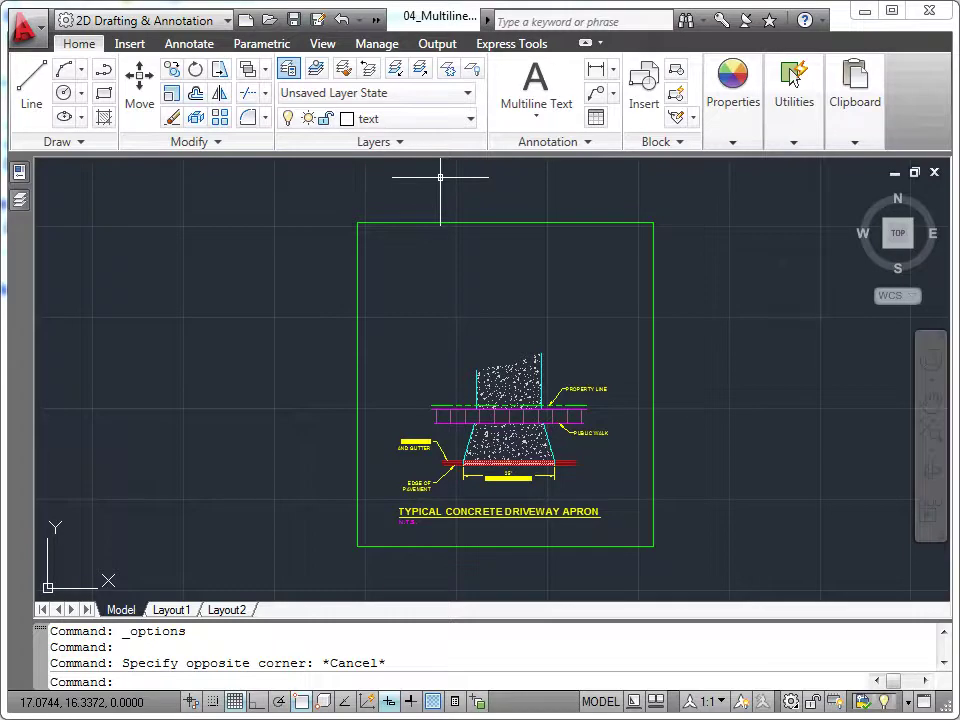
pyautogui.click(537, 121)
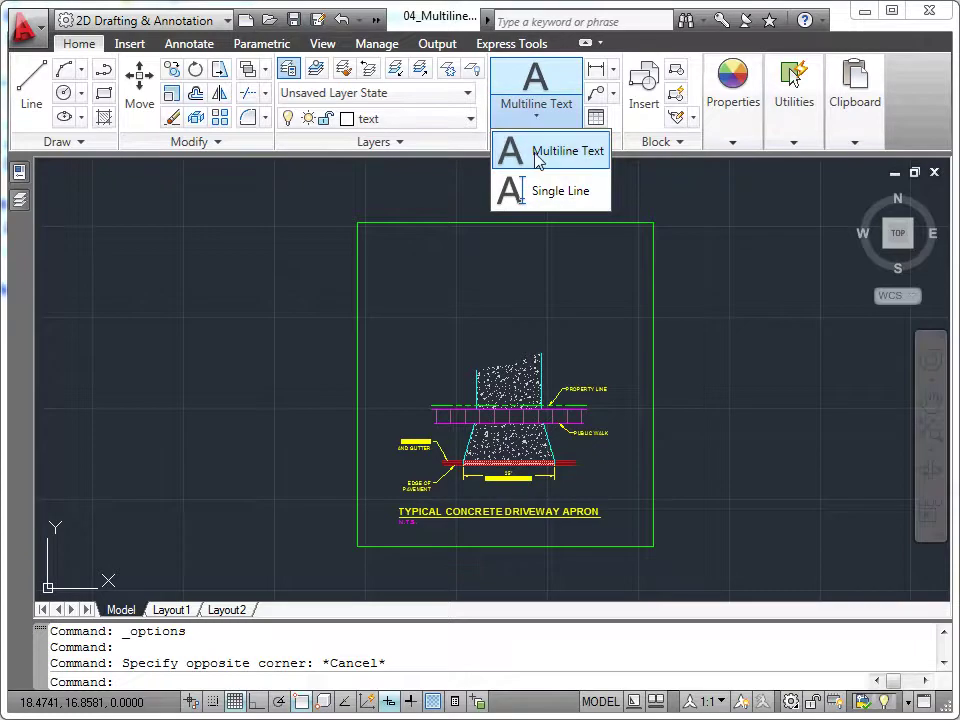
pyautogui.click(539, 155)
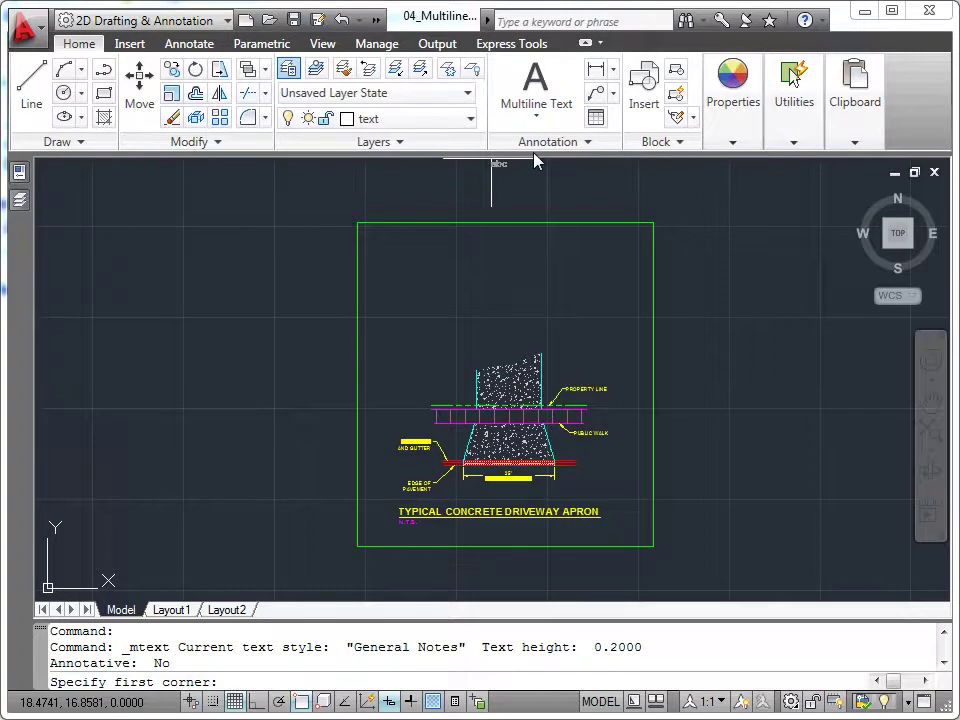
# Bring the empty area beside the green frame into view and place the text box's first corner
pyautogui.moveTo(724, 290)
pyautogui.mouseDown(button='middle')
pyautogui.moveTo(506, 276)
pyautogui.moveTo(438, 287)
pyautogui.mouseUp(button='middle')
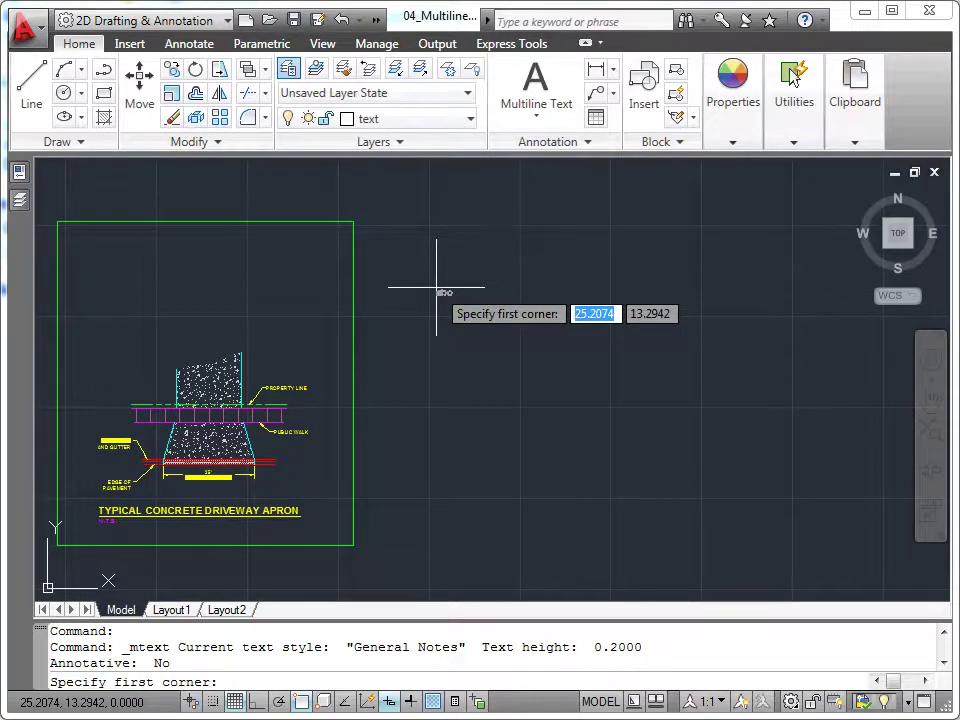
pyautogui.scroll(1, 446, 296)
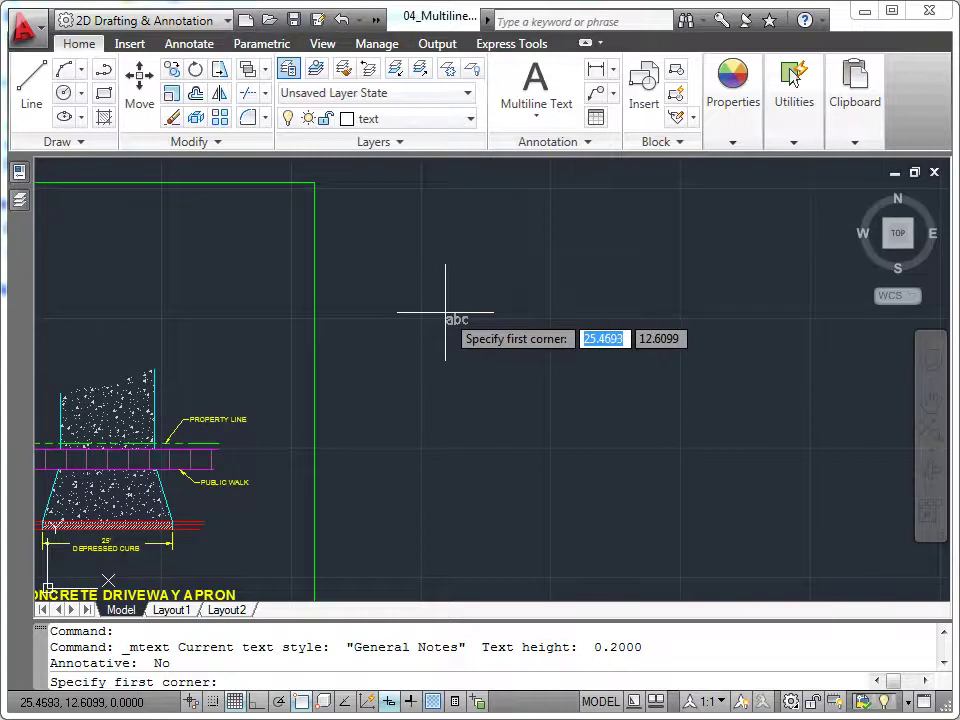
pyautogui.scroll(1, 446, 312)
pyautogui.moveTo(442, 321); pyautogui.dragTo(384, 355, button='middle')
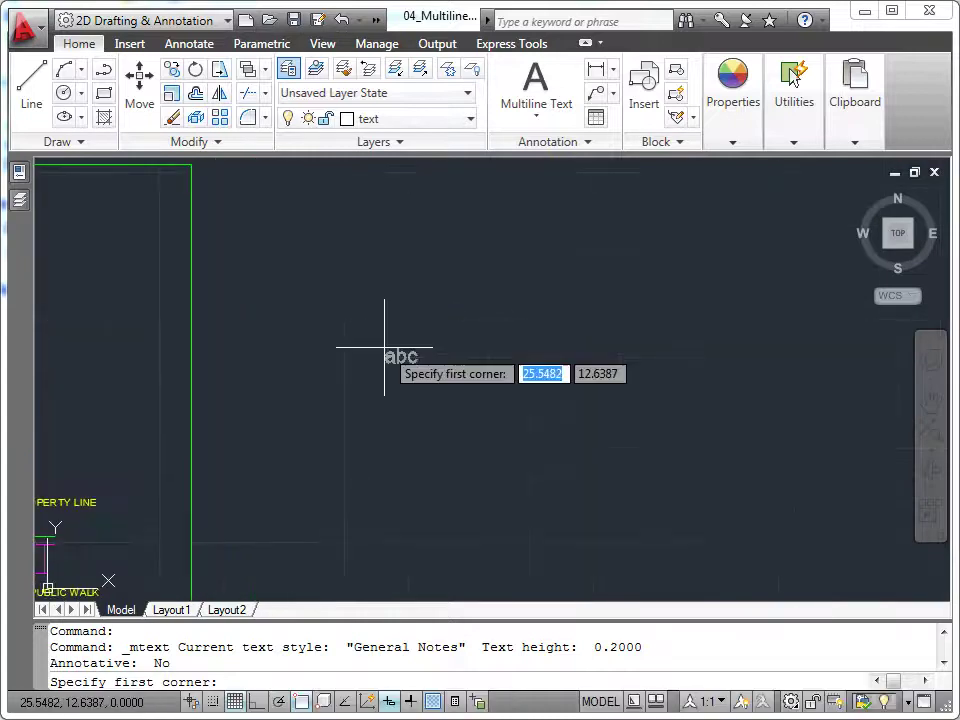
pyautogui.click(295, 222)
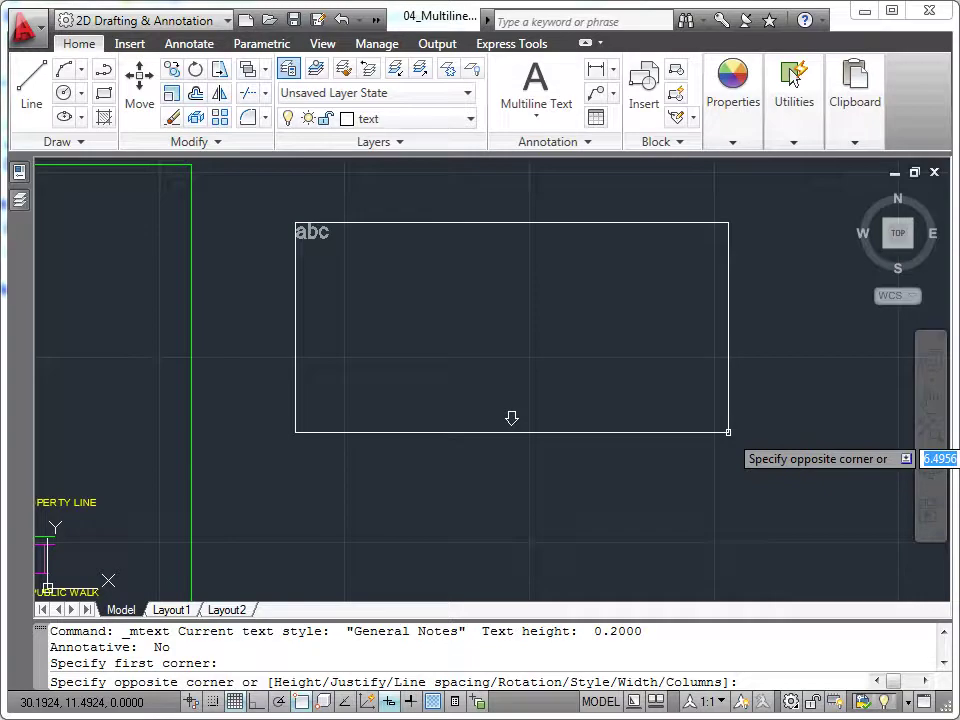
# Set the box's opposite corner and type 'BU BİR DENEME METNİDİR. BU METNİ İNCELEYEREK KONUYU ANLAYACAKSINIZ.'
pyautogui.click(728, 432)
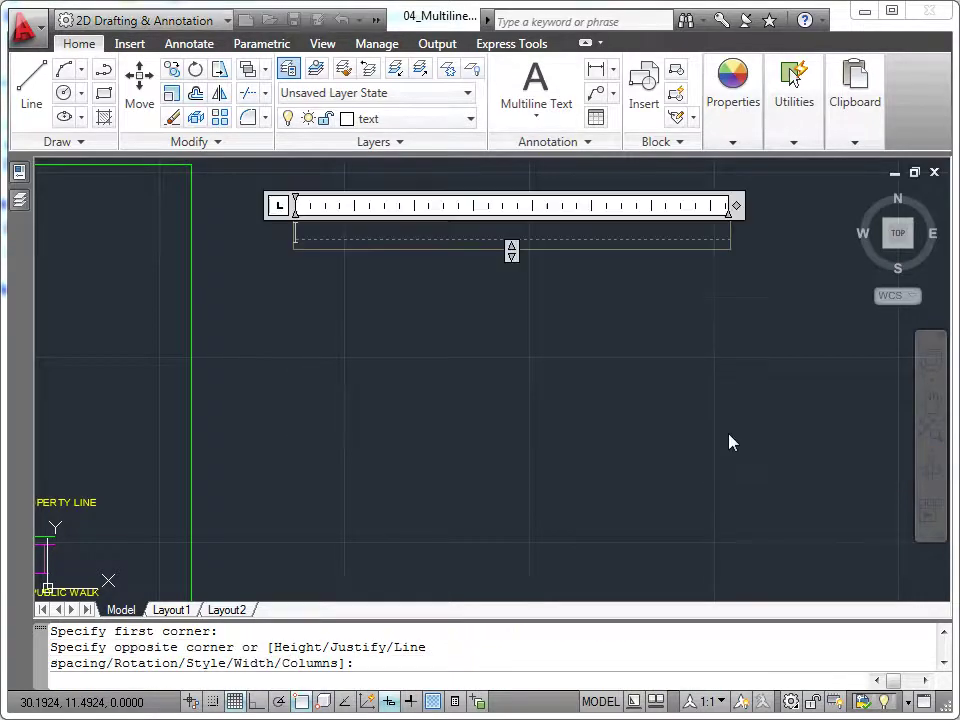
pyautogui.write('BU BİR DENEME METN')
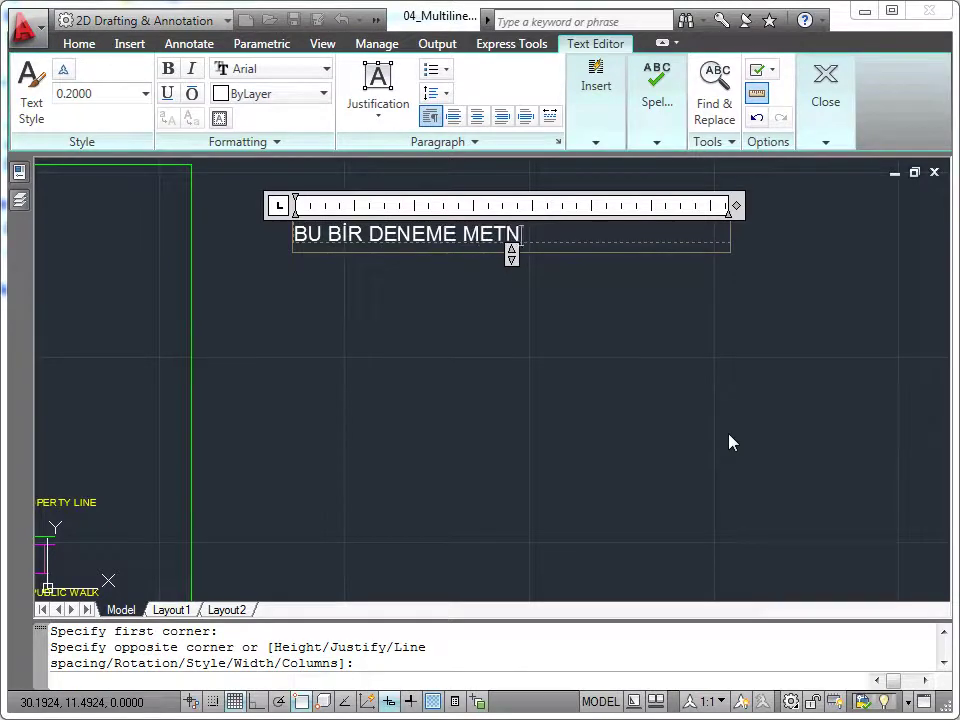
pyautogui.write('İDİR. BU METNİ İNCELEYEREK KONUYU ANLAYA')
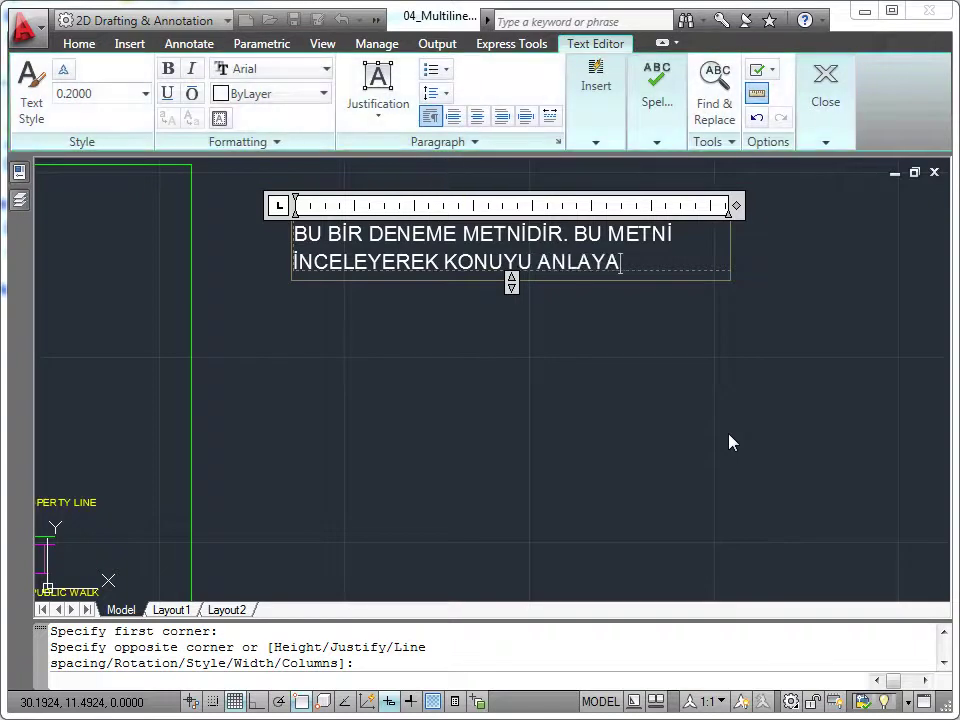
pyautogui.write('CAKSINIZ.')
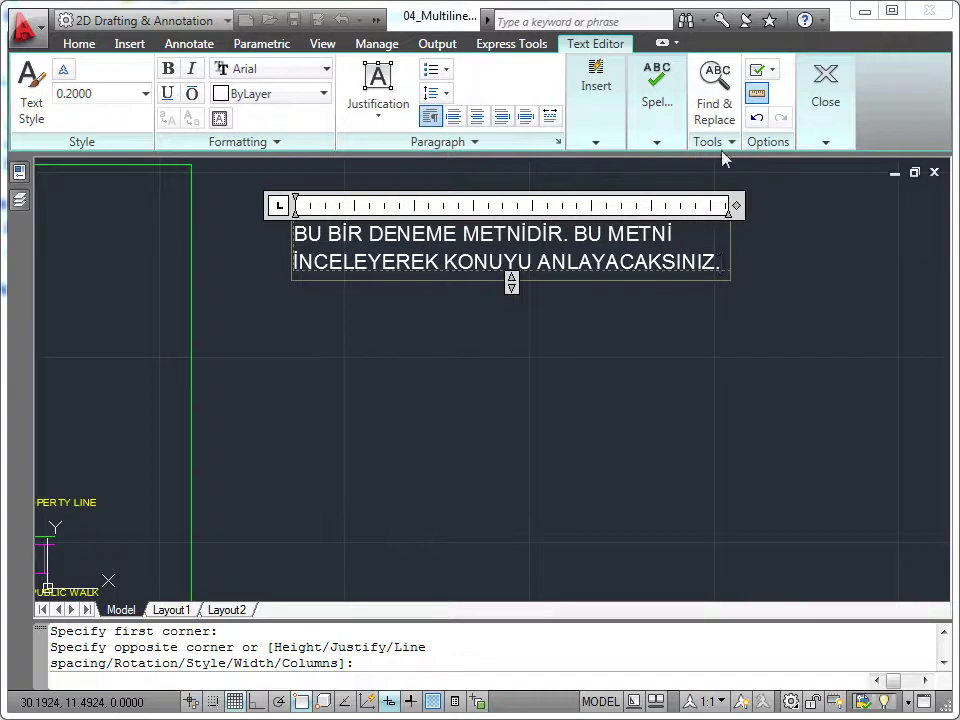
pyautogui.click(759, 98)
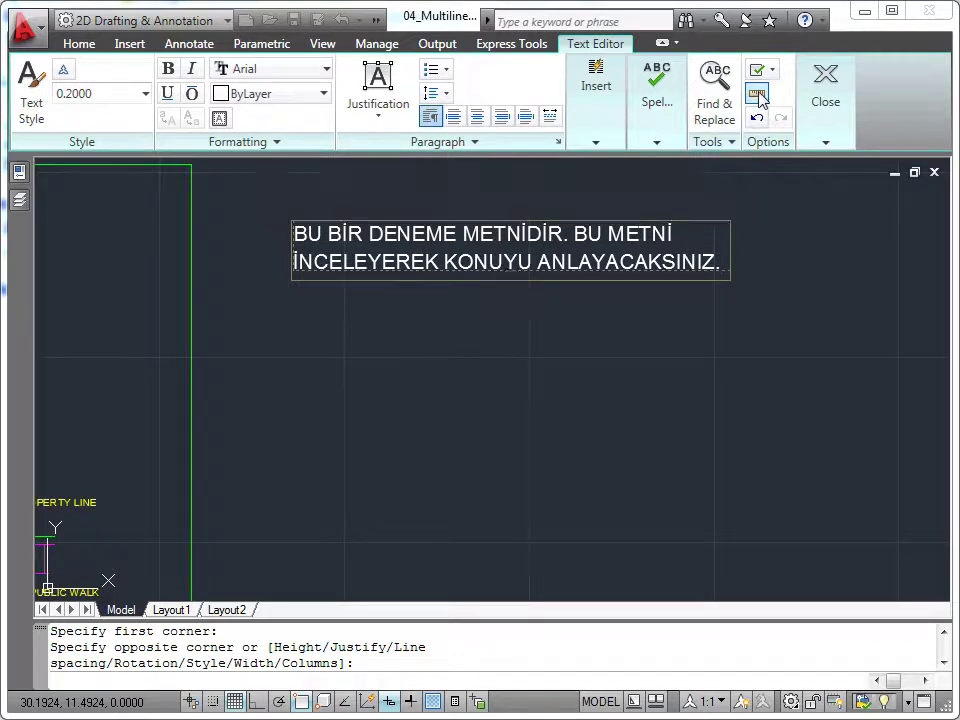
pyautogui.click(759, 98)
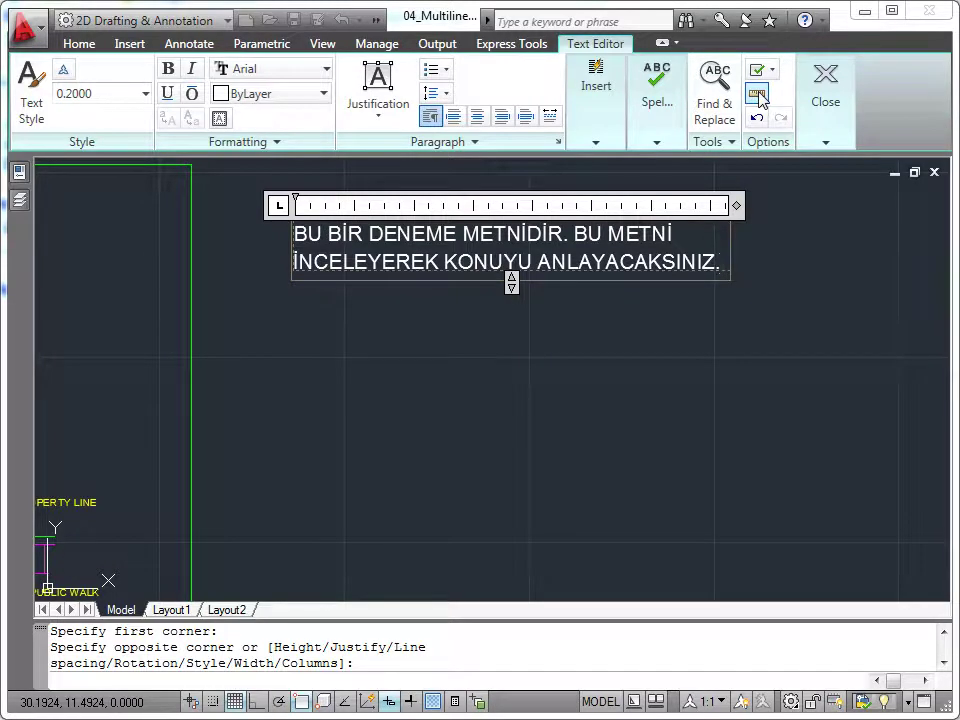
pyautogui.click(297, 233)
pyautogui.press('Tab')
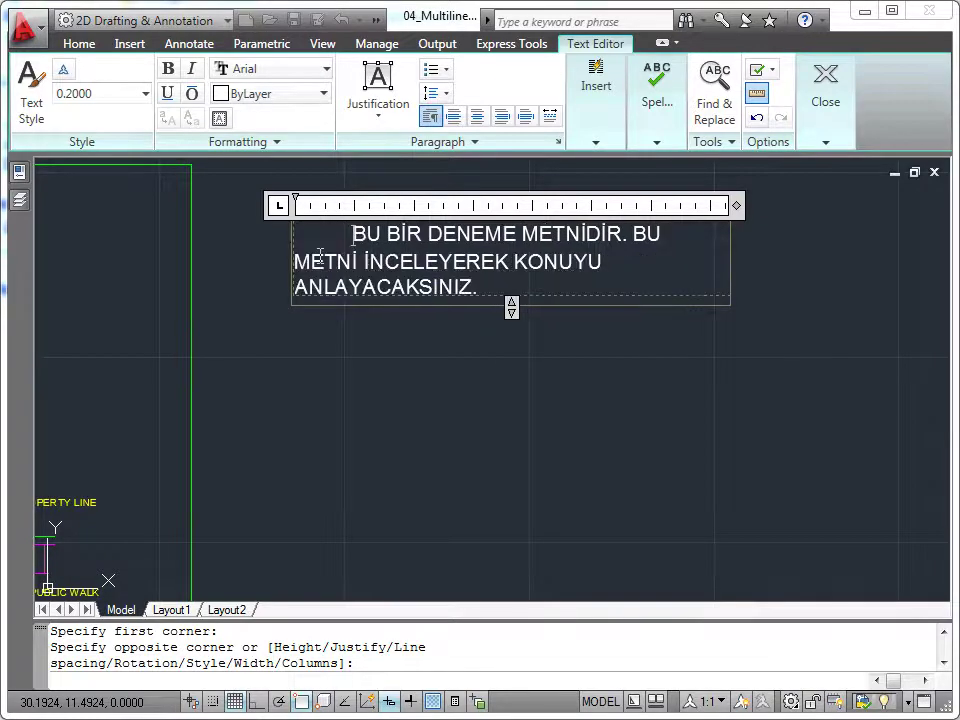
pyautogui.press('Tab')
pyautogui.press('Tab')
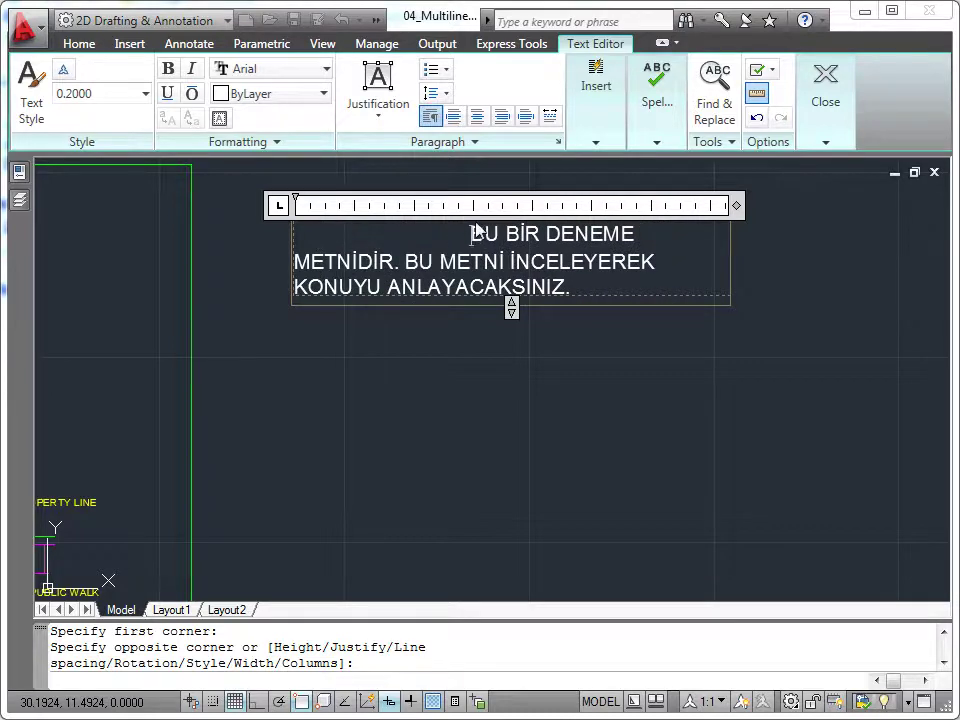
pyautogui.press('BackSpace')
pyautogui.press('BackSpace')
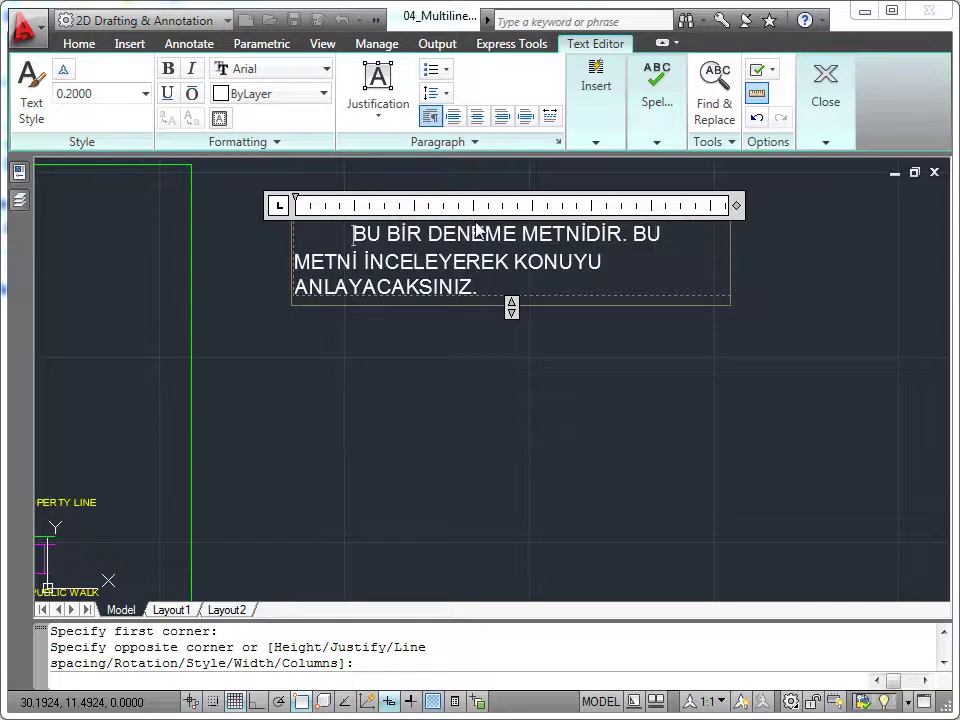
pyautogui.press('BackSpace')
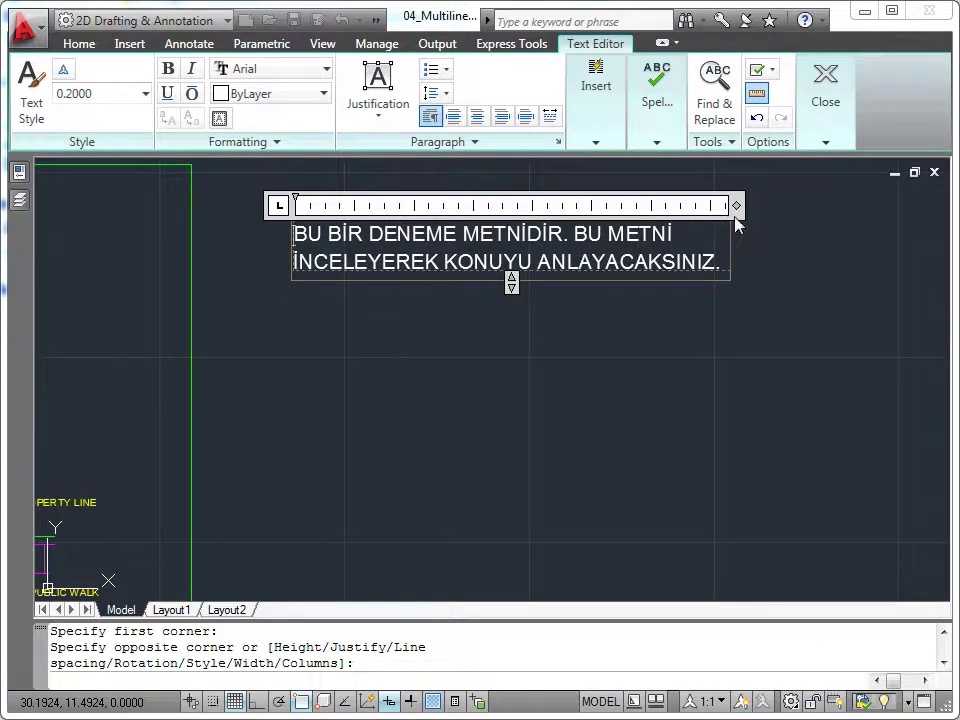
# Drag the ruler's column-width handle right so the sentence fits on two lines
pyautogui.moveTo(736, 205); pyautogui.dragTo(789, 205)
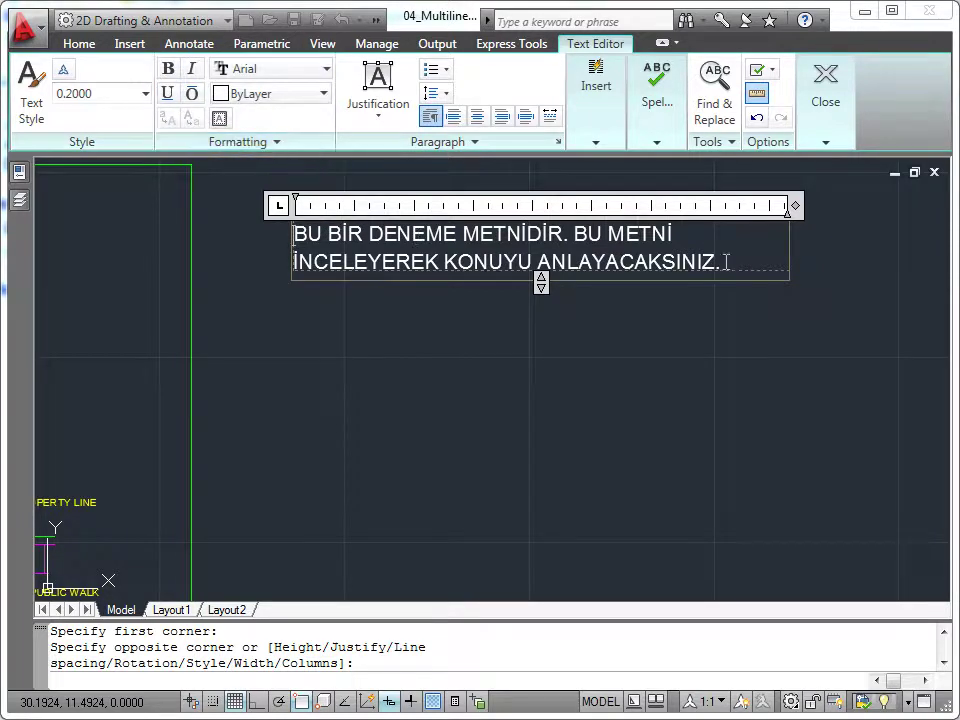
pyautogui.moveTo(727, 261); pyautogui.dragTo(539, 262)
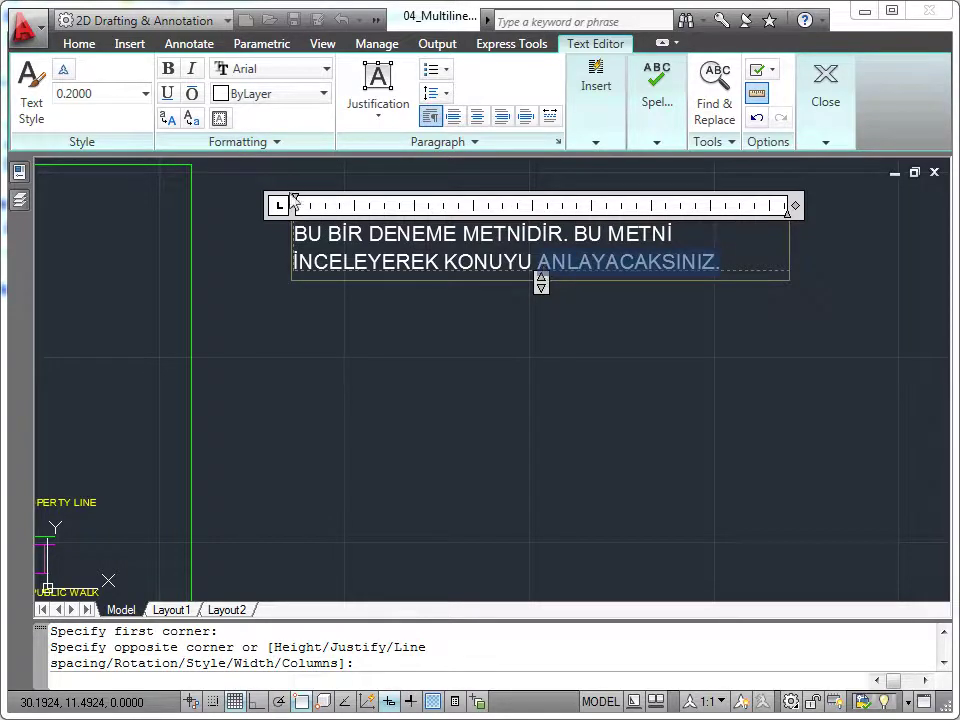
pyautogui.click(168, 69)
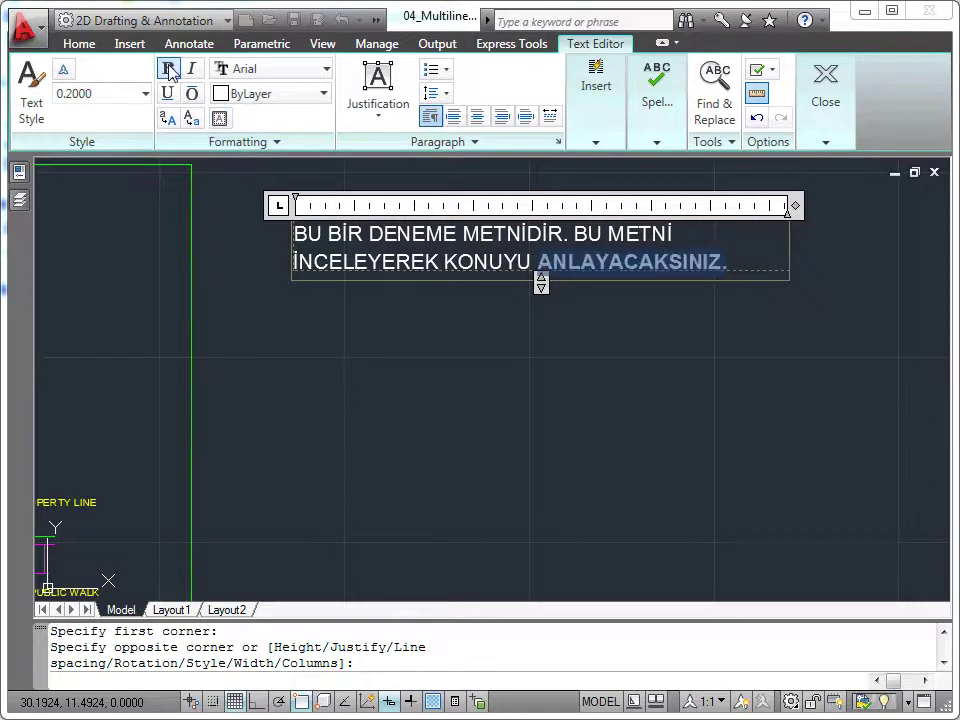
pyautogui.click(191, 71)
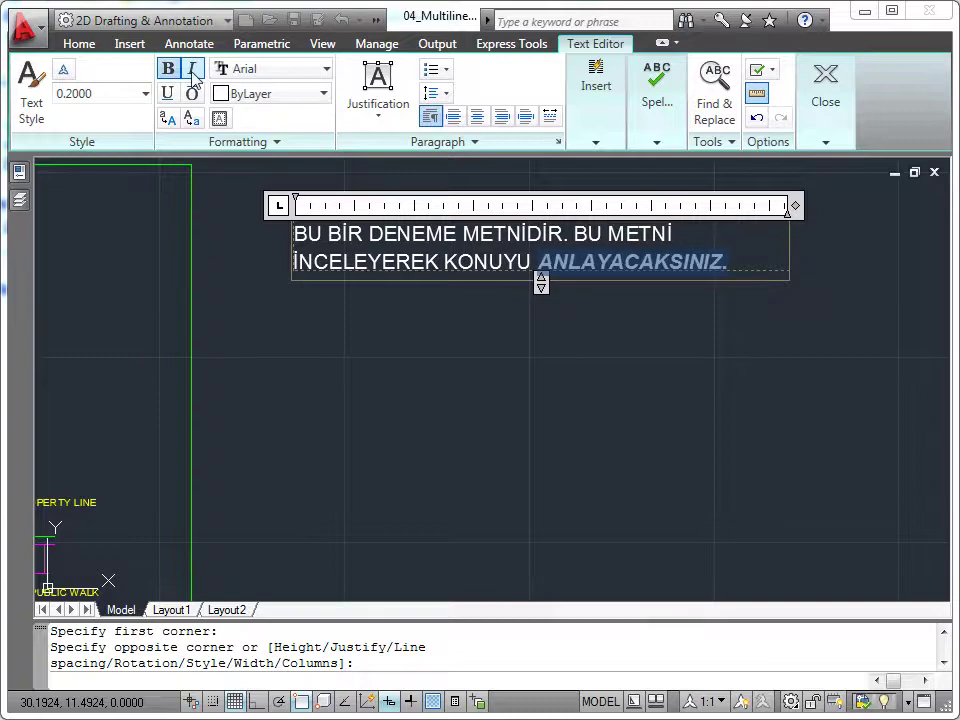
pyautogui.click(168, 95)
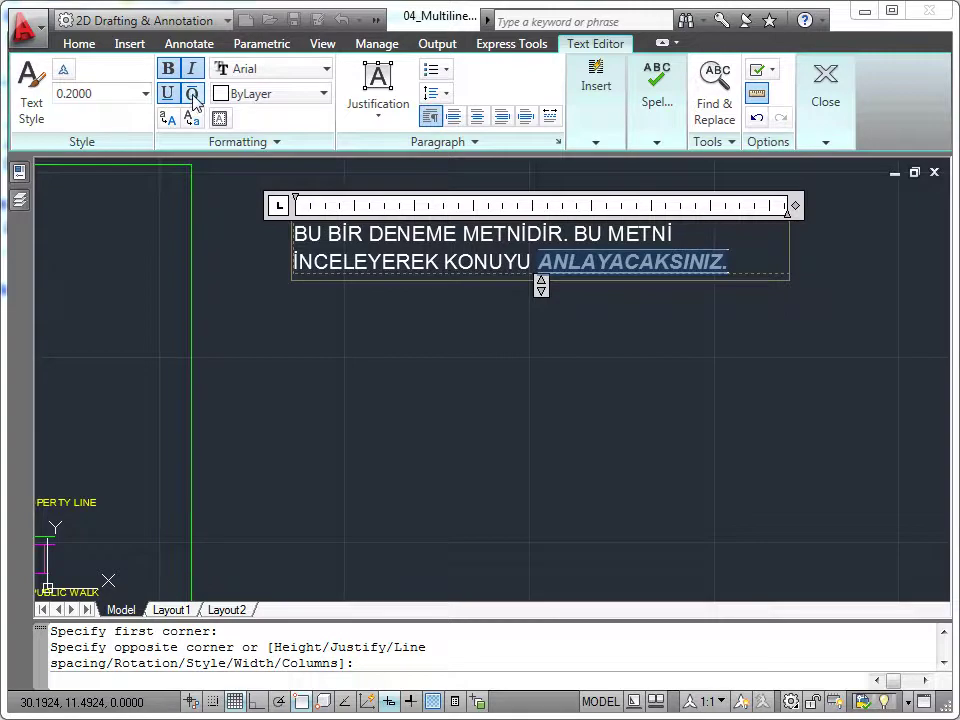
pyautogui.click(168, 93)
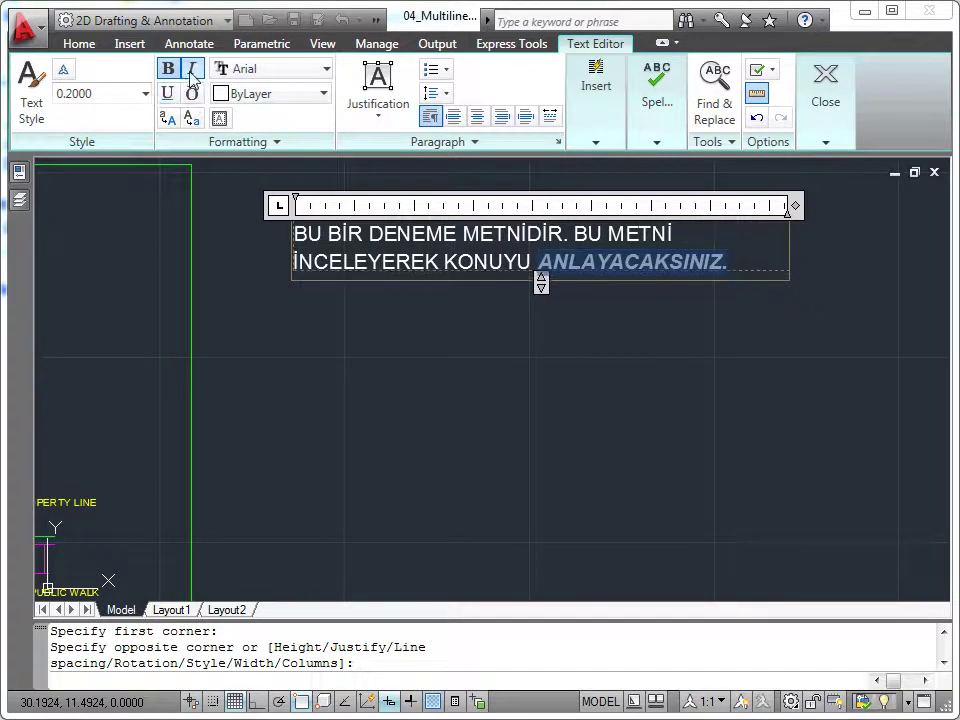
pyautogui.click(192, 70)
pyautogui.click(169, 72)
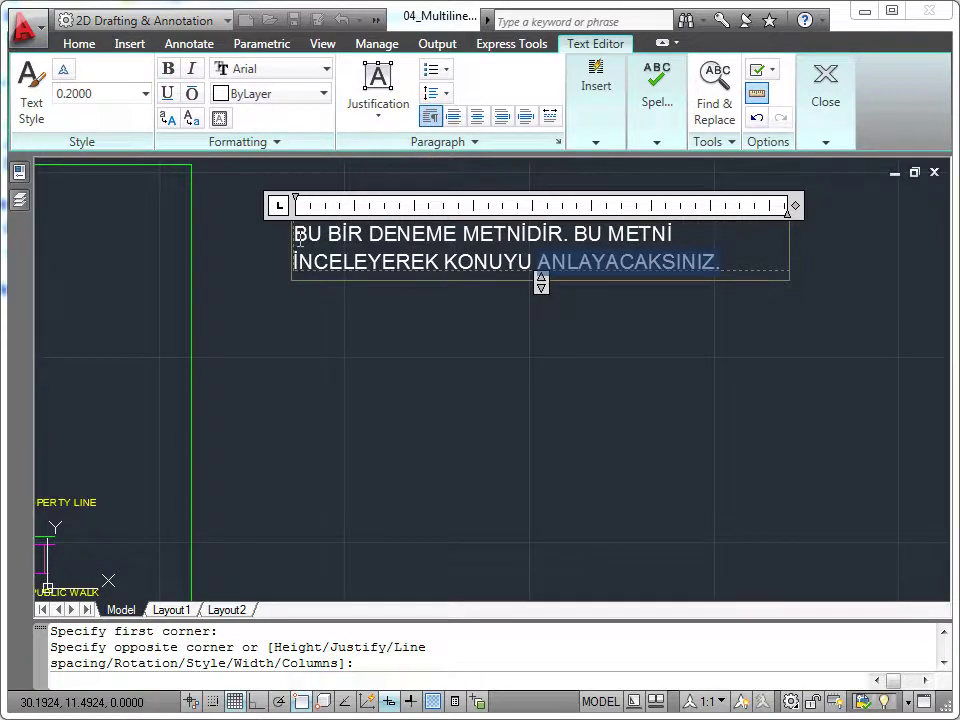
# Center the selected paragraph text and close the text editor
pyautogui.moveTo(724, 266); pyautogui.dragTo(270, 222)
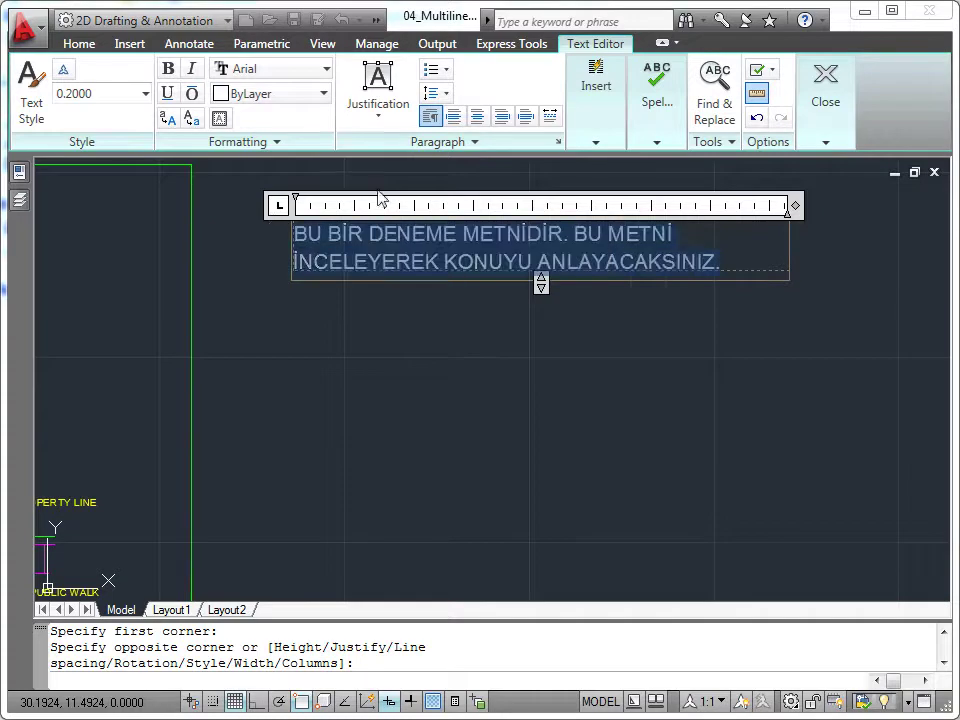
pyautogui.click(477, 117)
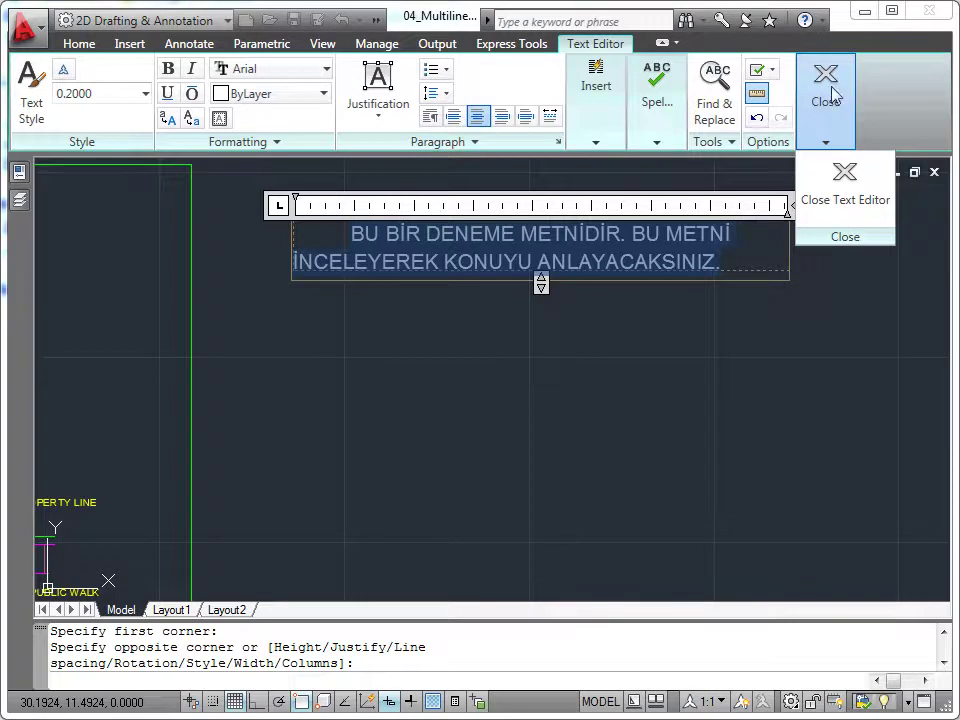
pyautogui.click(846, 174)
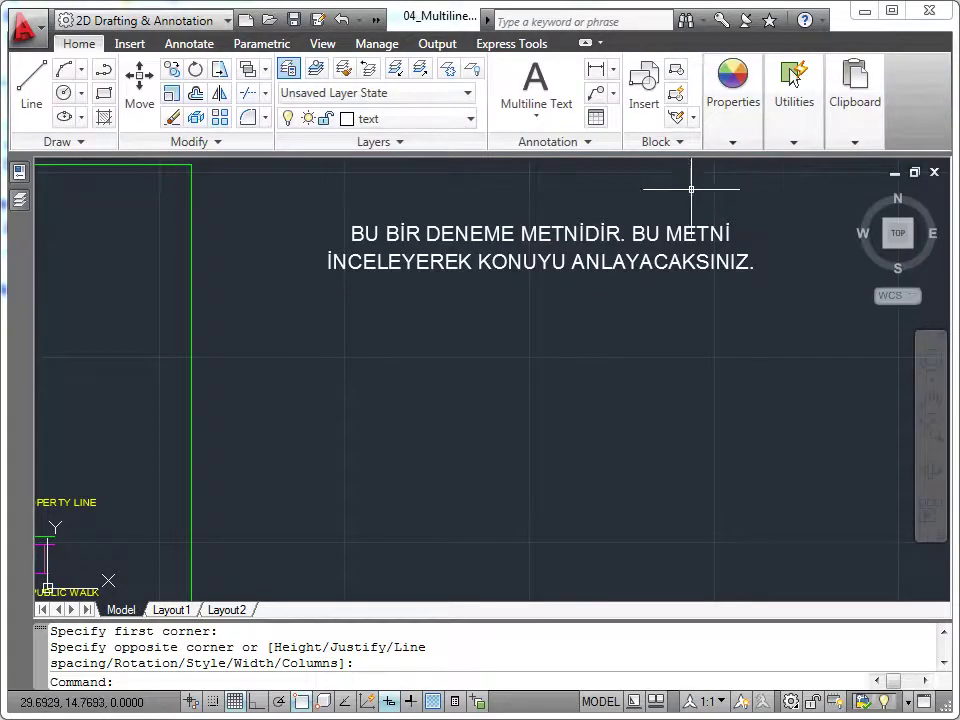
# Reopen the test note, left-justify the whole paragraph, and close the editor
pyautogui.doubleClick(678, 240)
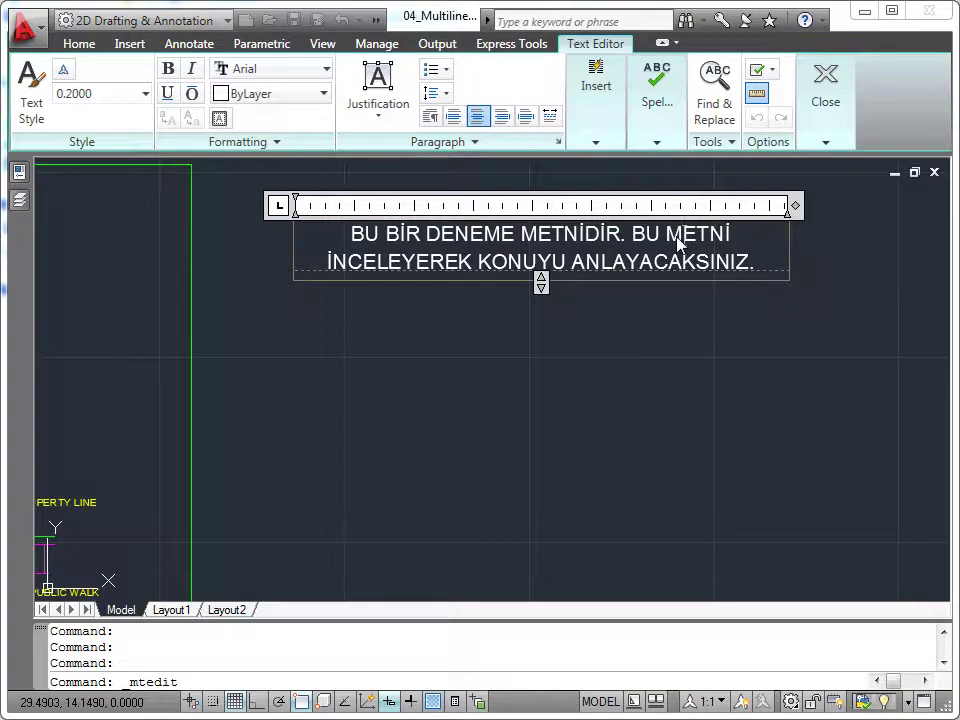
pyautogui.moveTo(348, 232); pyautogui.dragTo(765, 268)
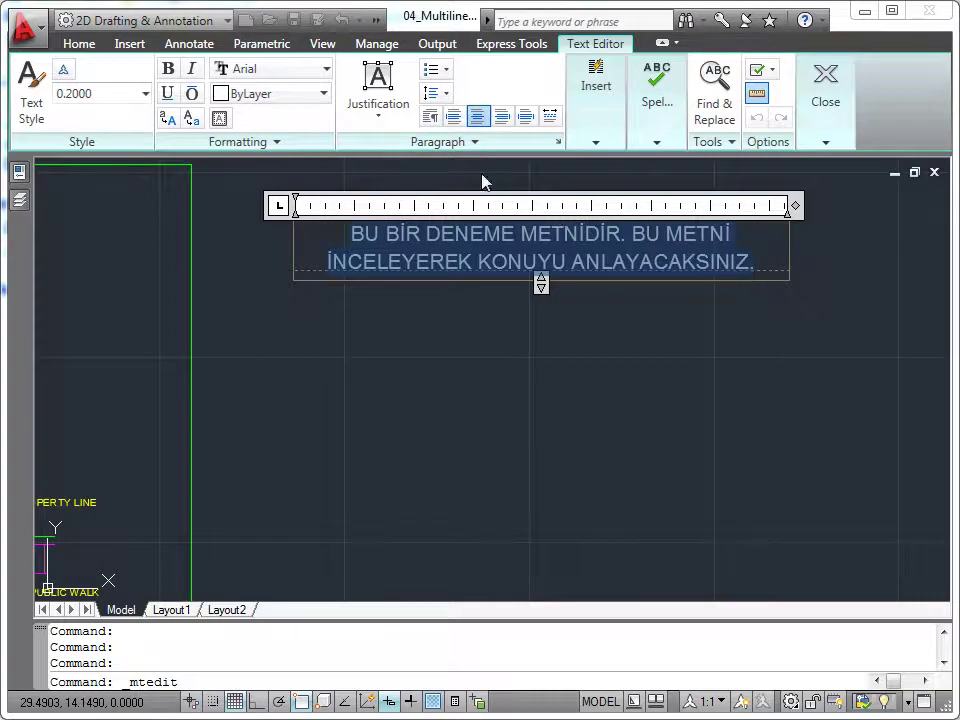
pyautogui.click(454, 118)
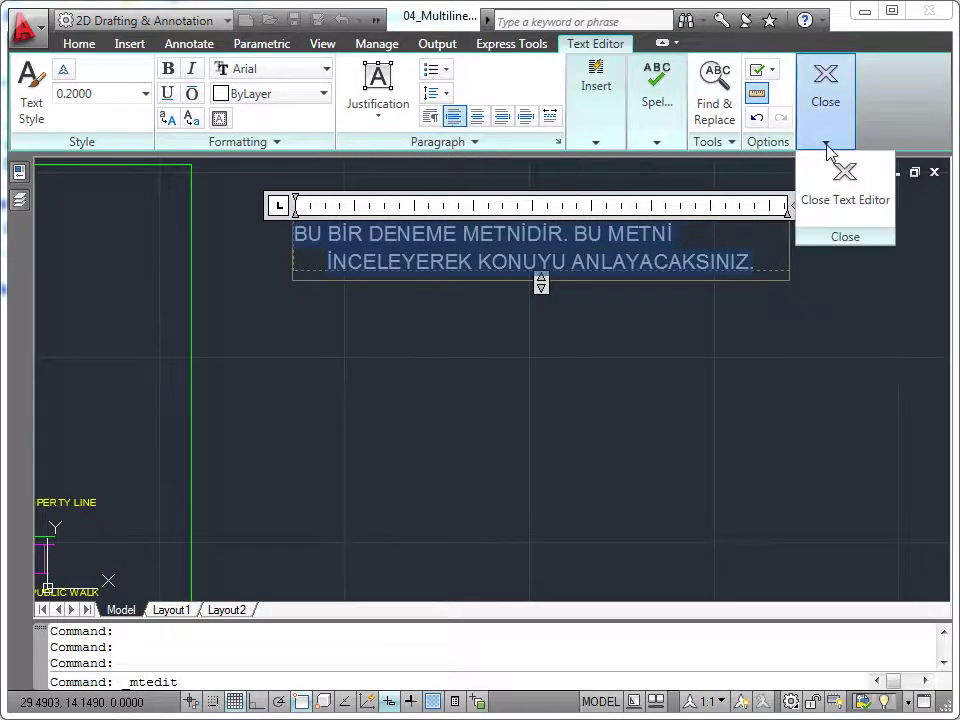
pyautogui.click(832, 172)
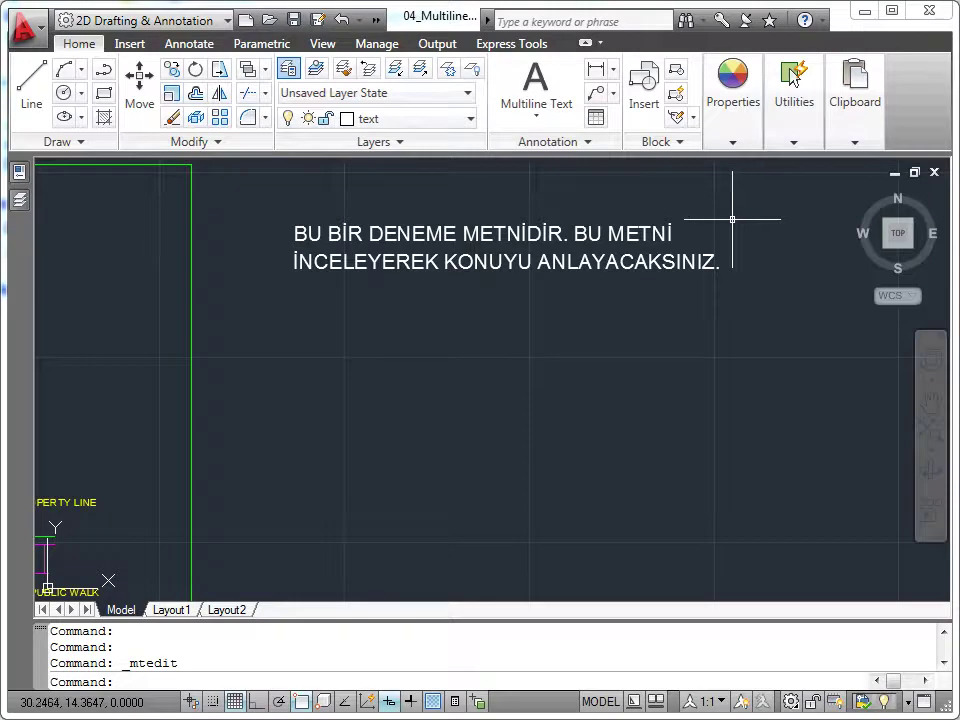
# Erase the two-line test note
pyautogui.click(173, 117)
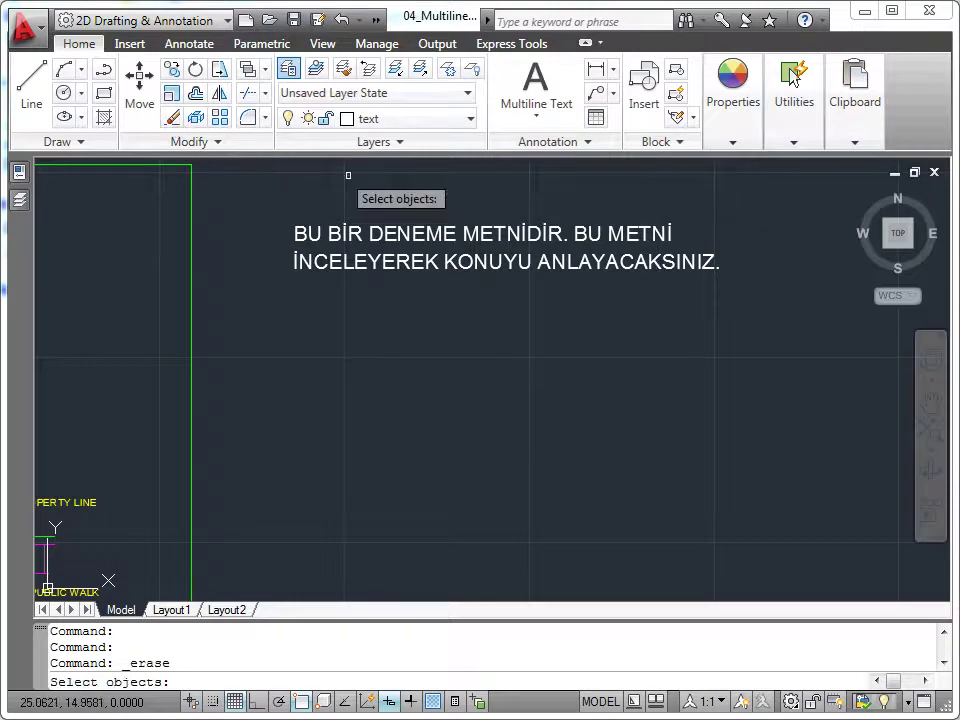
pyautogui.click(420, 235)
pyautogui.press('Return')
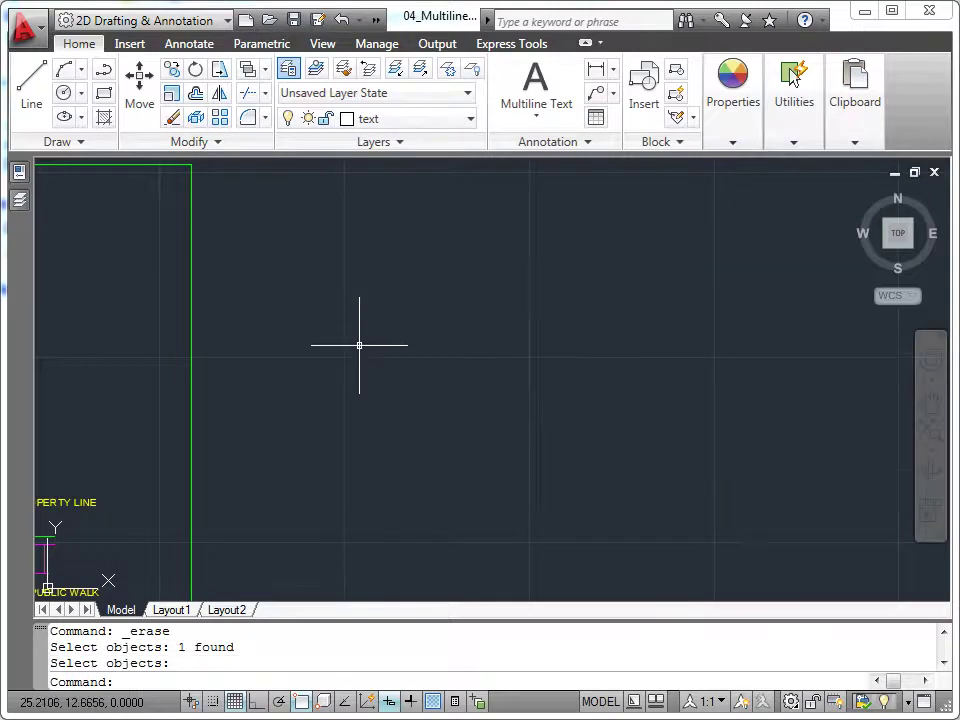
# Zoom to the green frame above the driveway apron drawing
pyautogui.middleClick(403, 354)
pyautogui.moveTo(604, 329)
pyautogui.mouseDown(button='middle')
pyautogui.moveTo(611, 300)
pyautogui.moveTo(738, 470)
pyautogui.mouseUp(button='middle')
pyautogui.scroll(2, 600, 332)
pyautogui.scroll(1, 611, 339)
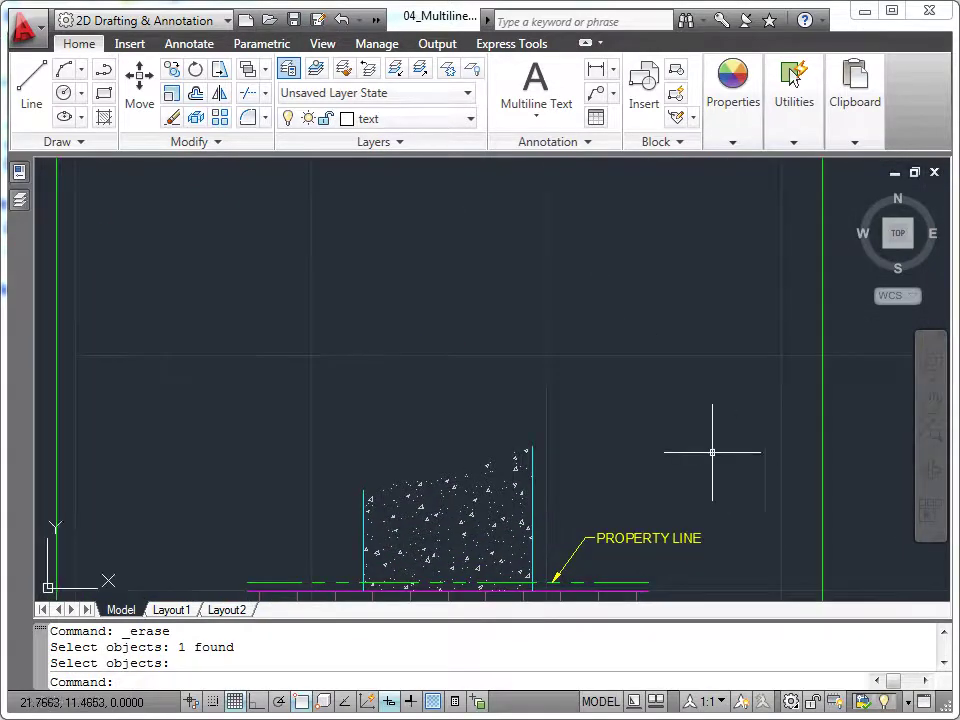
pyautogui.scroll(-2, 706, 450)
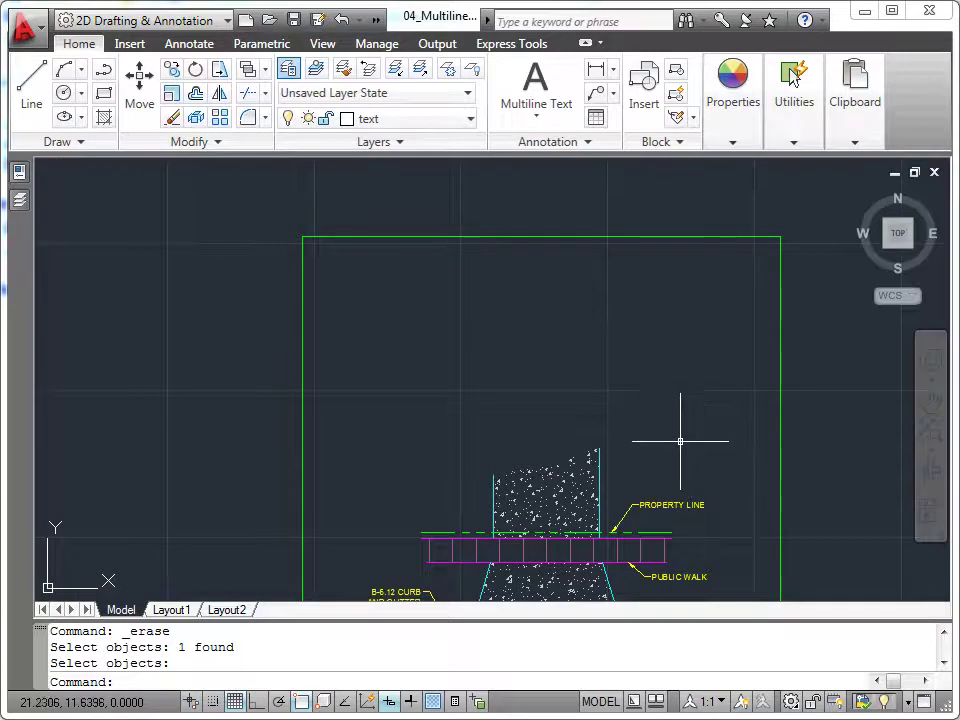
# Create a new multiline text box in the frame's upper part with 0.15 text height
pyautogui.click(537, 89)
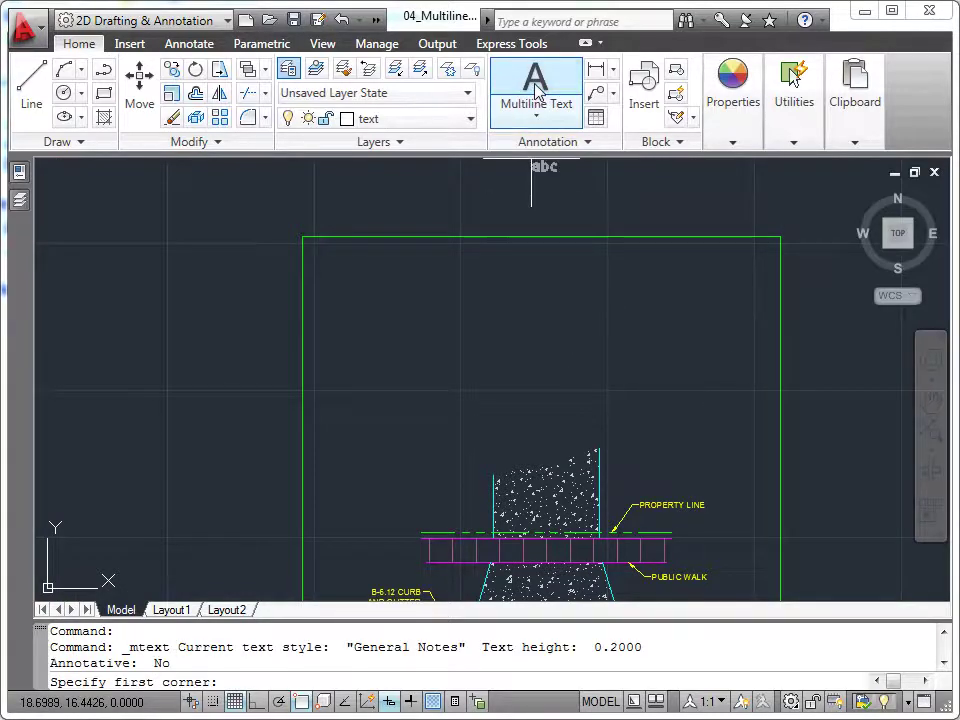
pyautogui.click(336, 269)
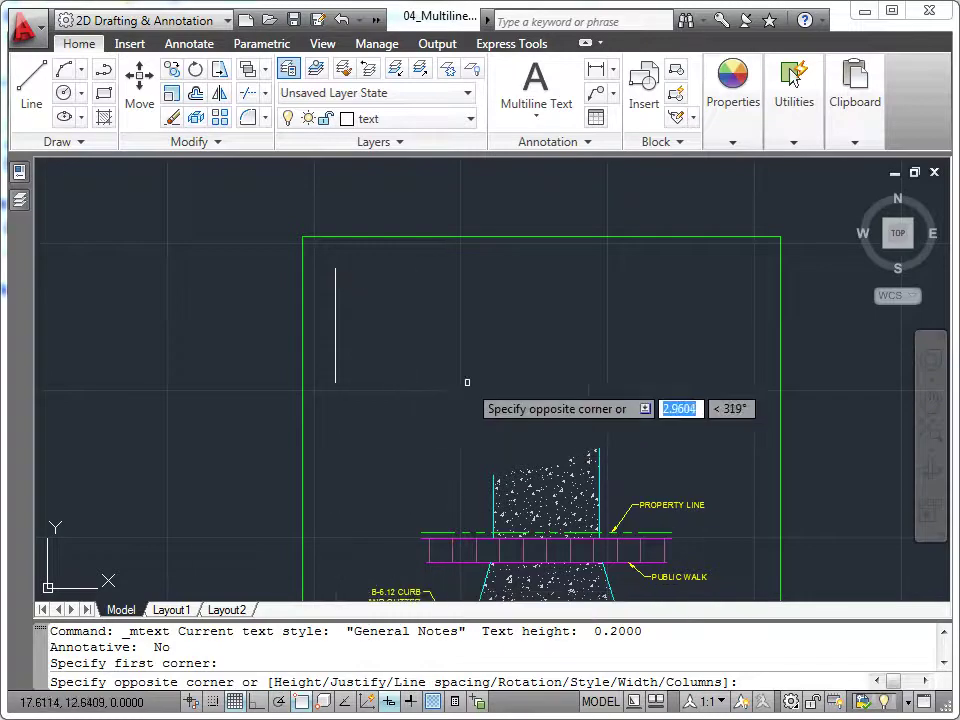
pyautogui.rightClick(489, 316)
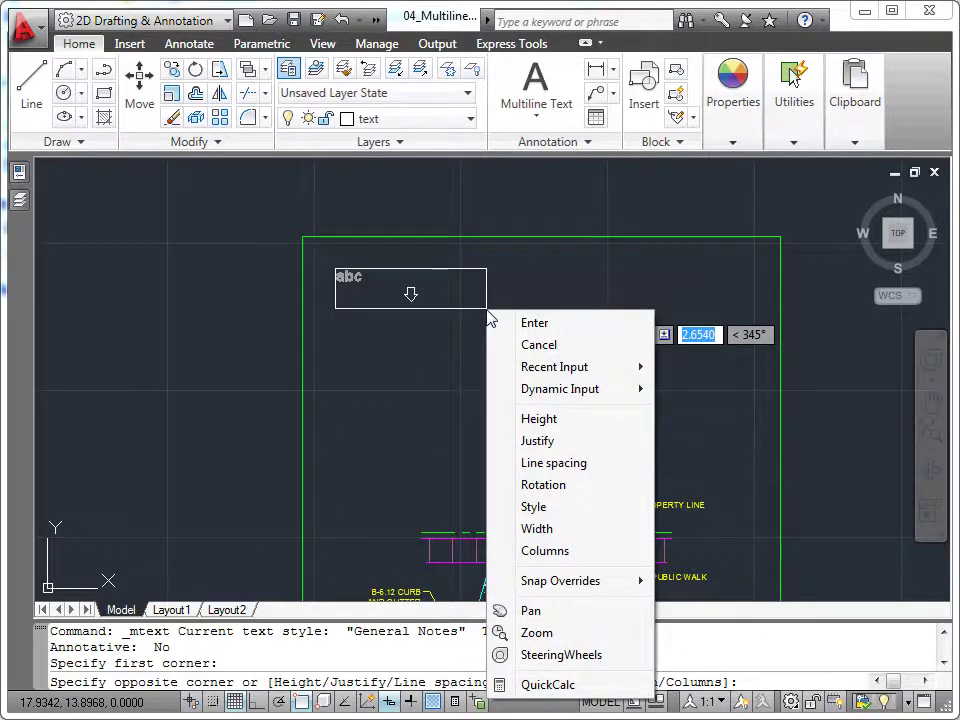
pyautogui.click(547, 427)
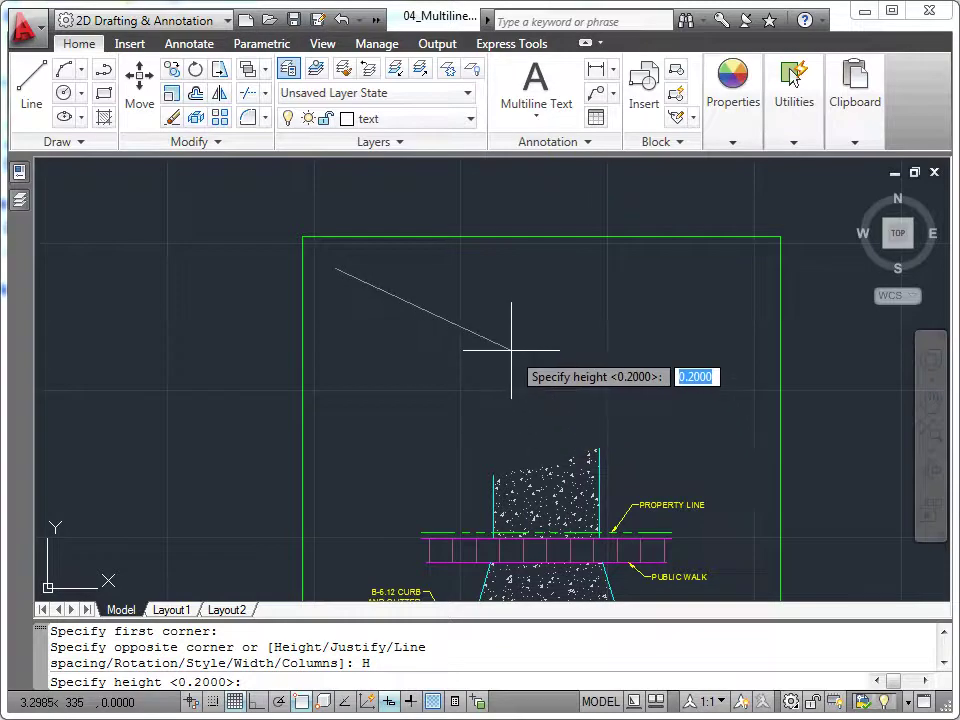
pyautogui.write('0.15')
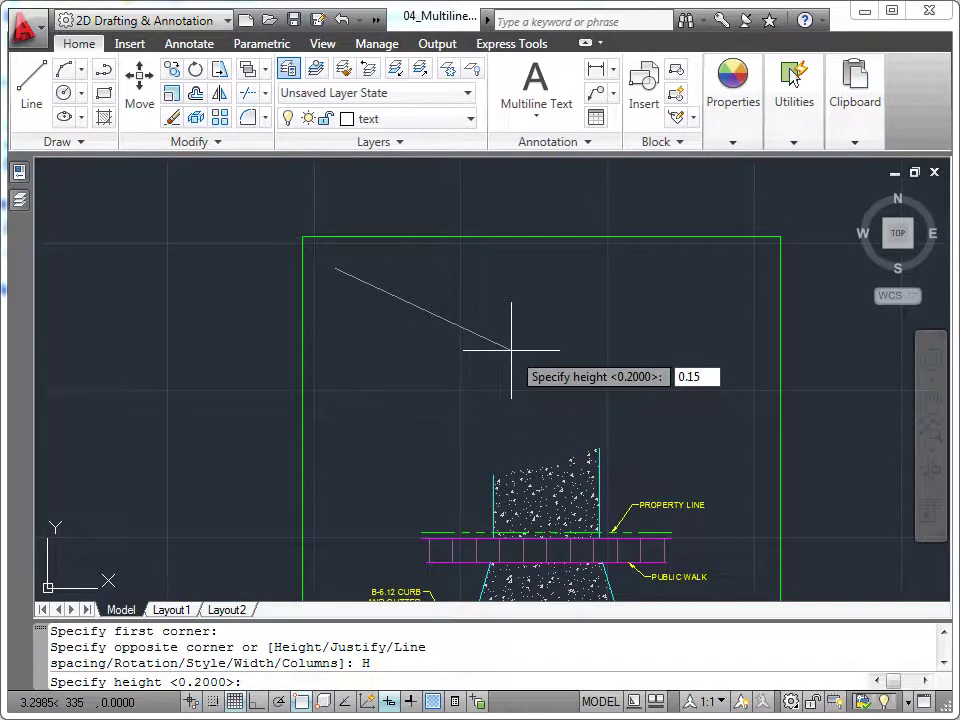
pyautogui.press('Return')
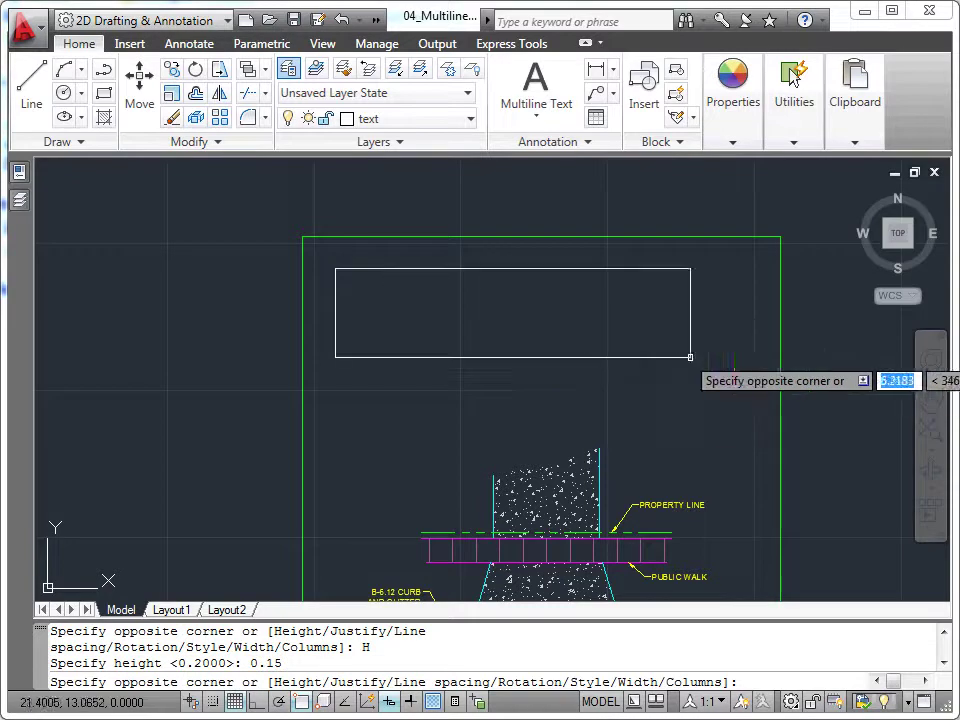
pyautogui.click(739, 412)
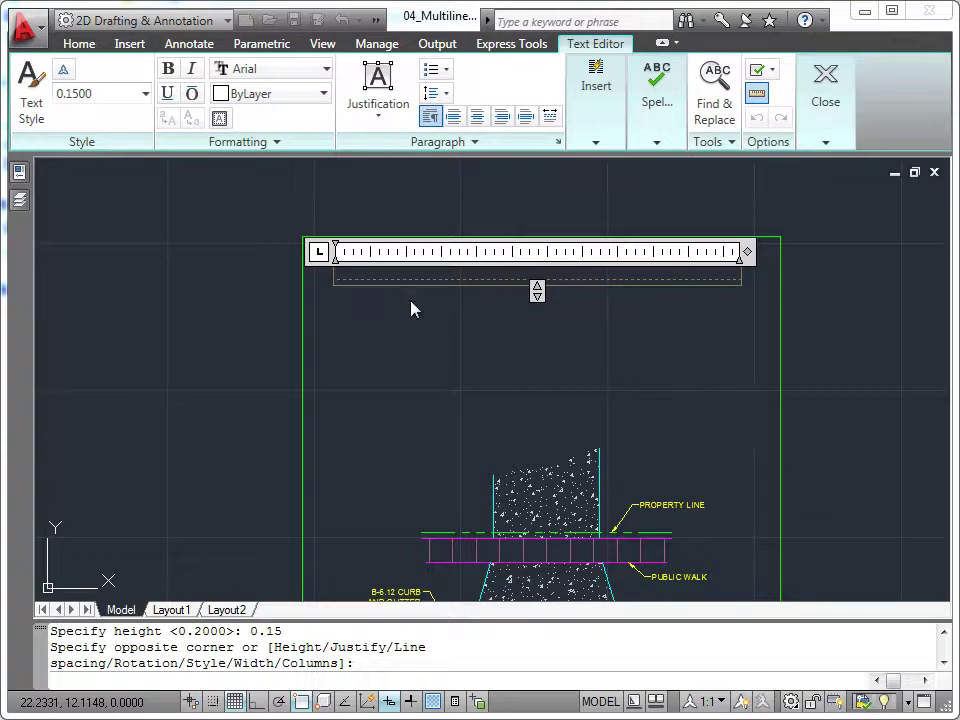
# Paste the prepared 'GENEL NOTLAR' heading and Turkish paragraph into the text box
pyautogui.rightClick(380, 276)
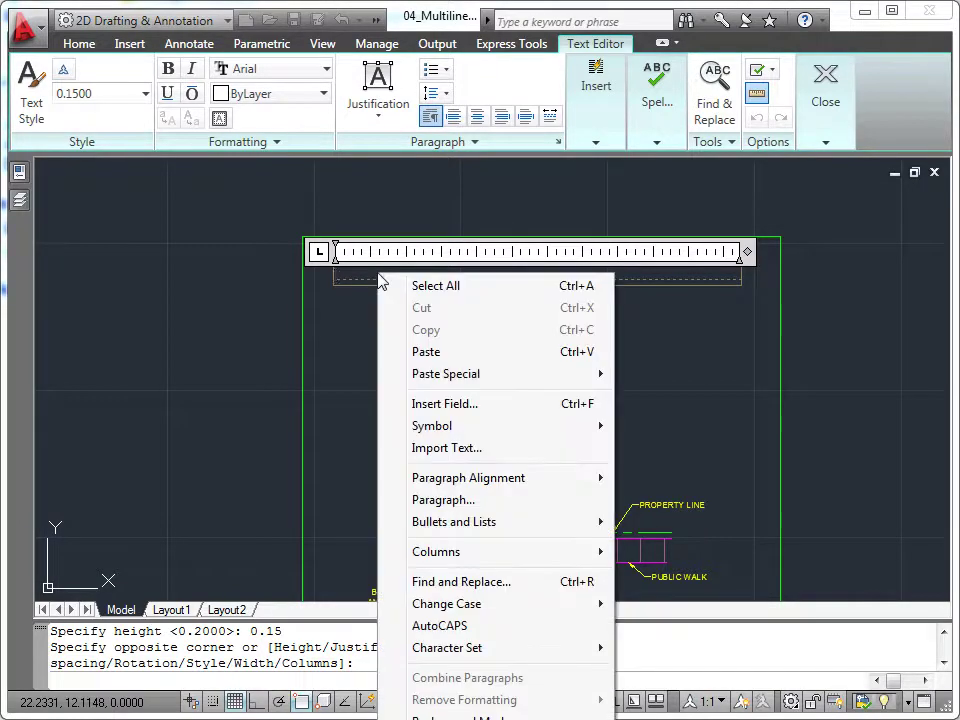
pyautogui.click(426, 352)
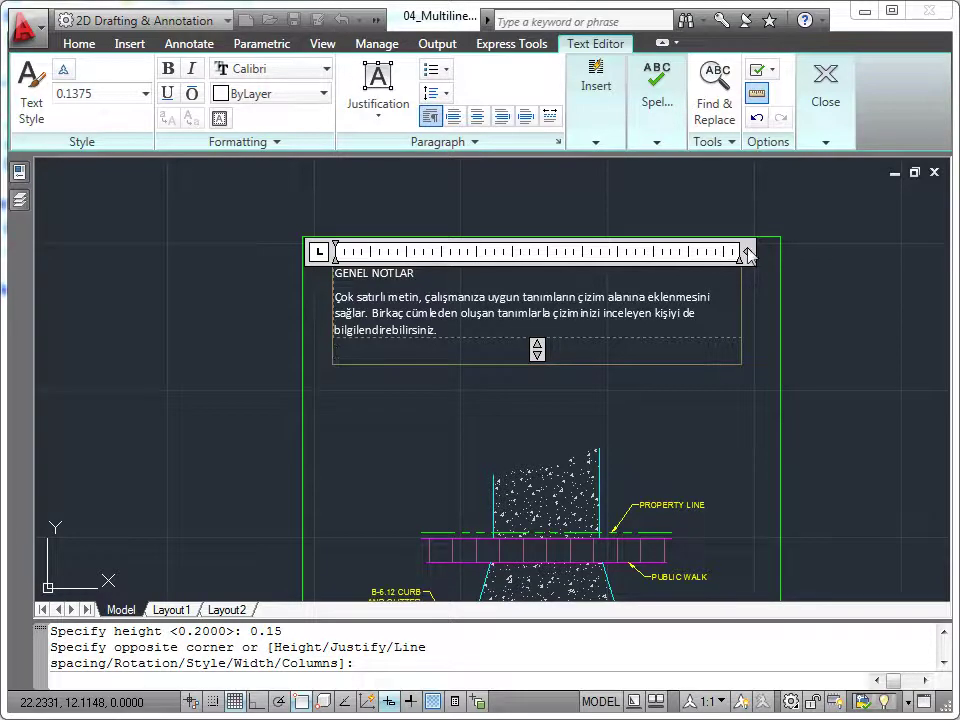
# Narrow the note column to fit the frame and underline the 'GENEL NOTLAR' heading
pyautogui.moveTo(747, 251); pyautogui.dragTo(695, 252)
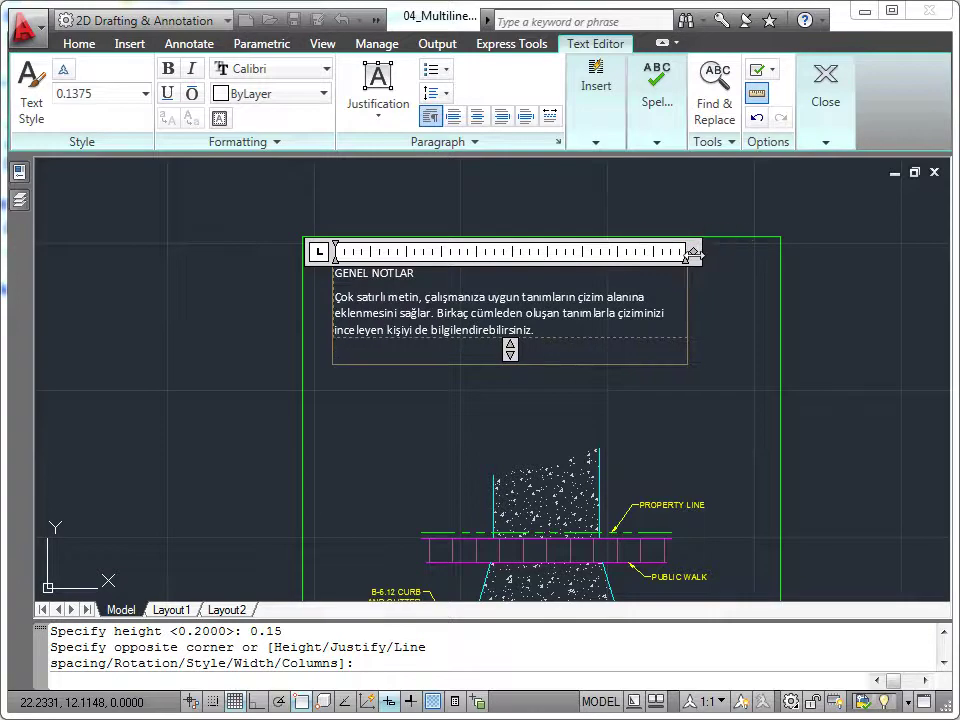
pyautogui.moveTo(426, 274); pyautogui.dragTo(334, 280)
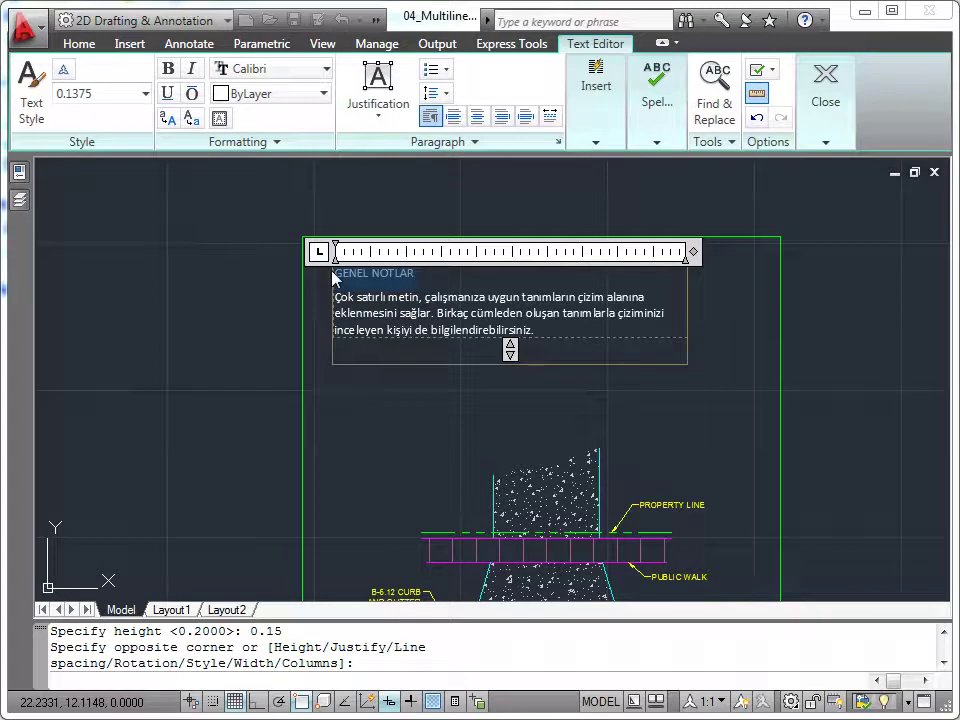
pyautogui.click(167, 94)
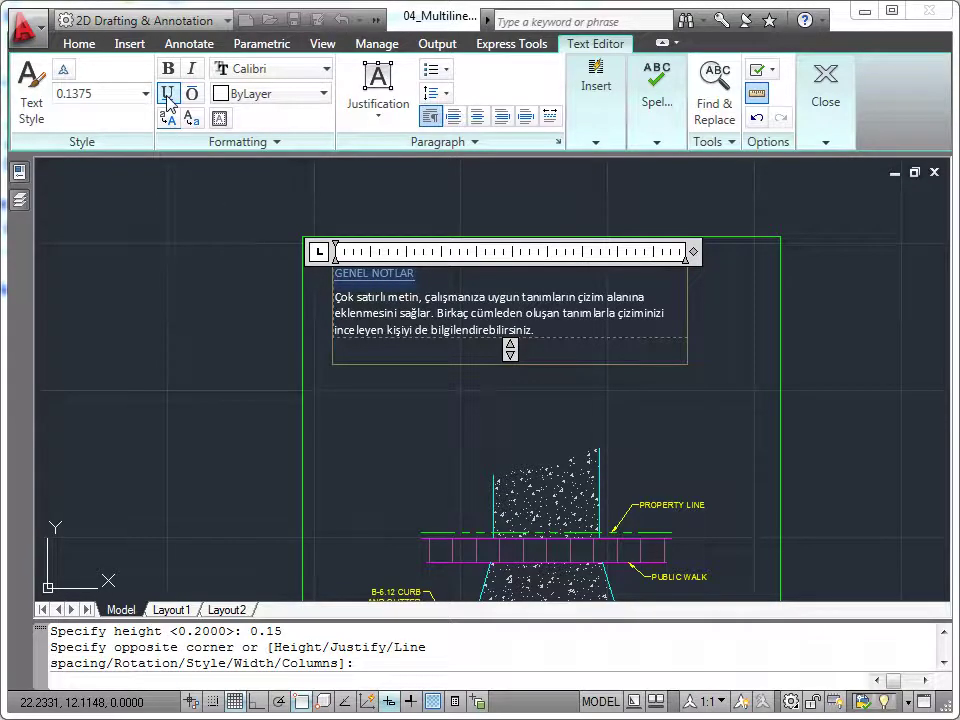
pyautogui.moveTo(826, 152)
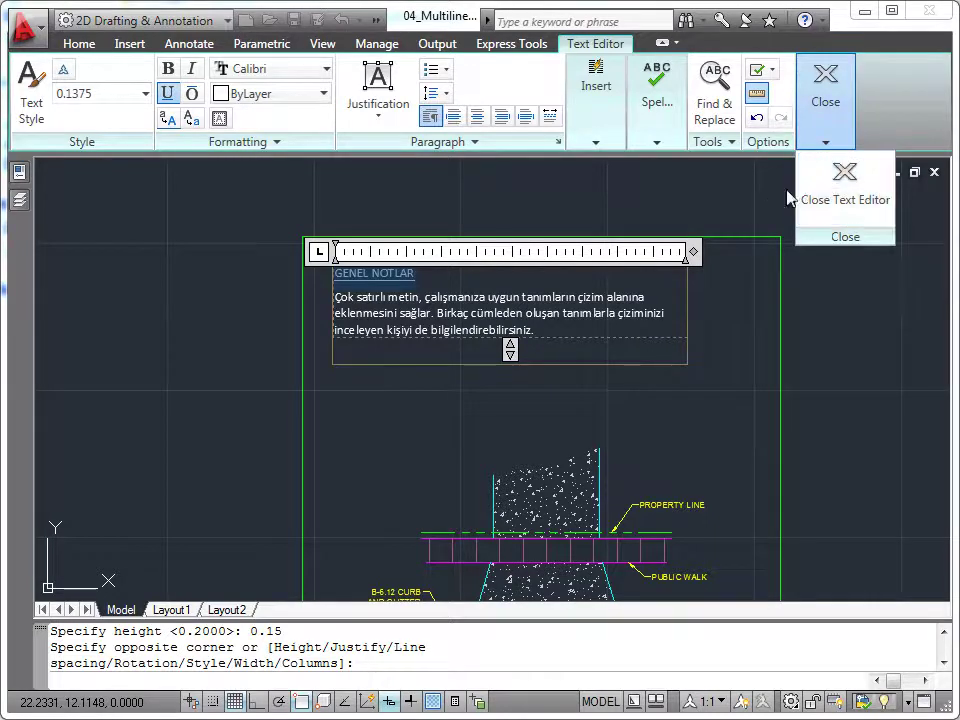
# Close the text editor to commit the underlined GENEL NOTLAR note inside the green frame
pyautogui.click(727, 208)
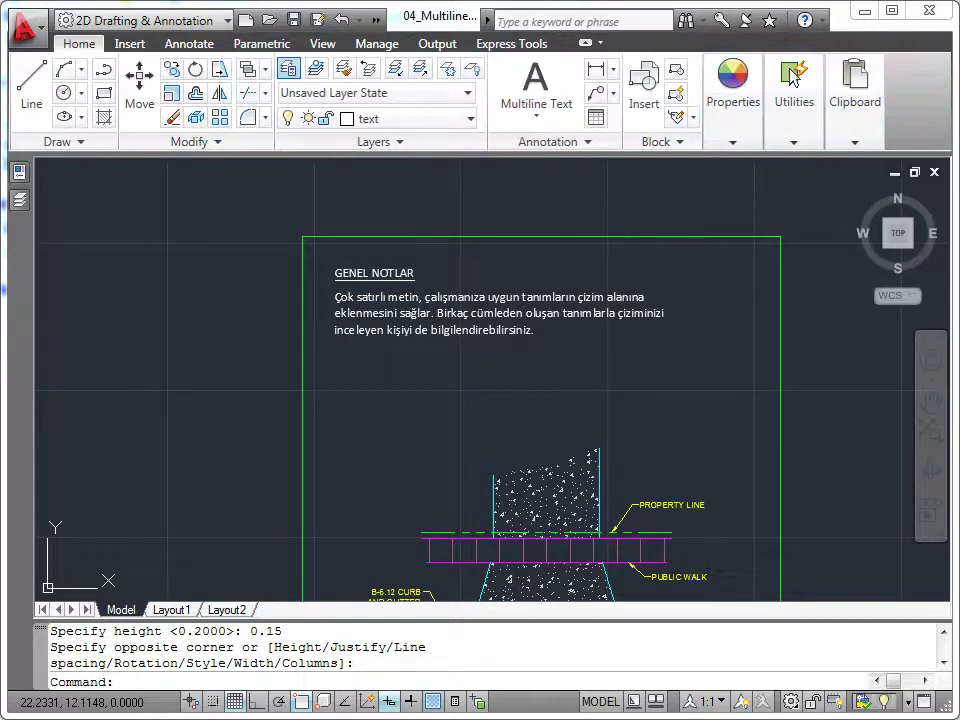